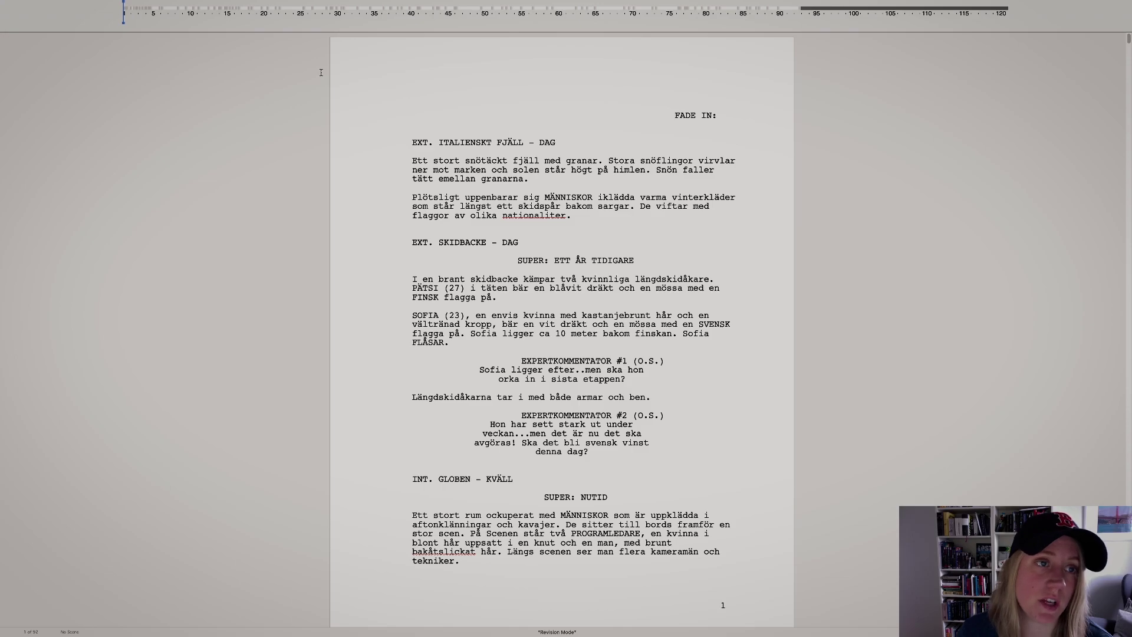
- With Revision Mode on, replace "Snön" with "Snow" in the first action paragraph and save the script
click(389, 12)
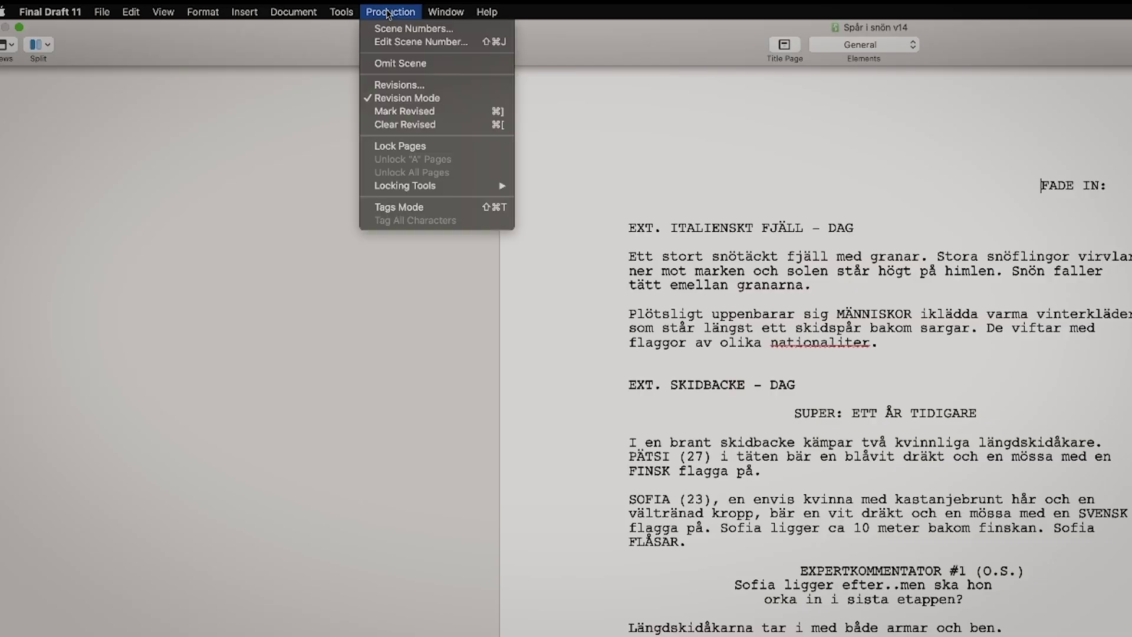
click(375, 99)
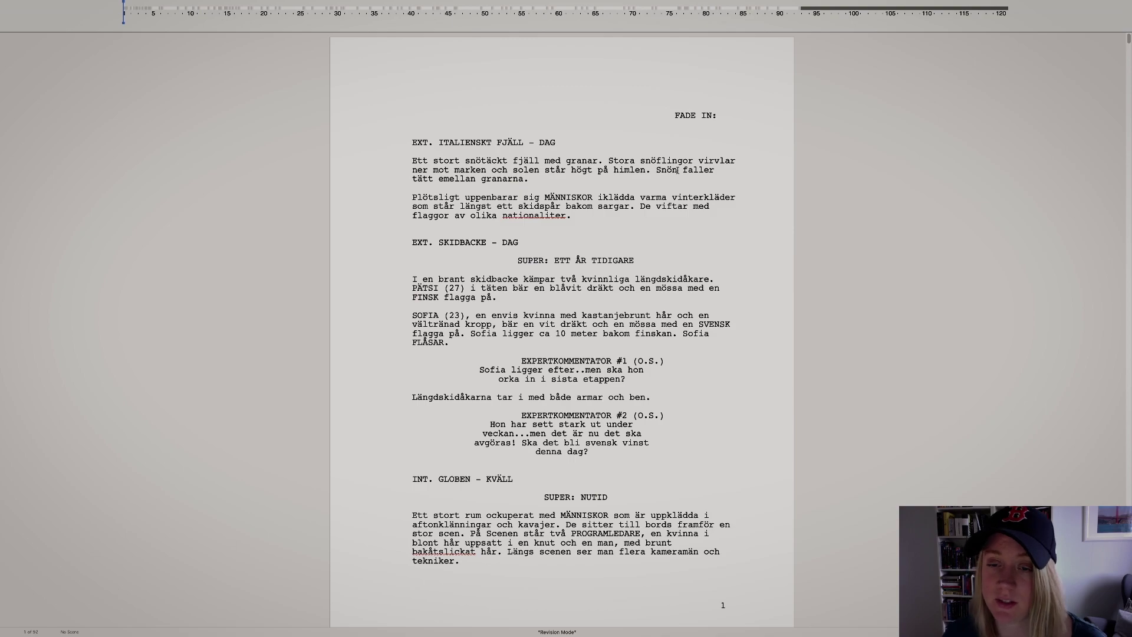
drag(677, 170, 657, 171)
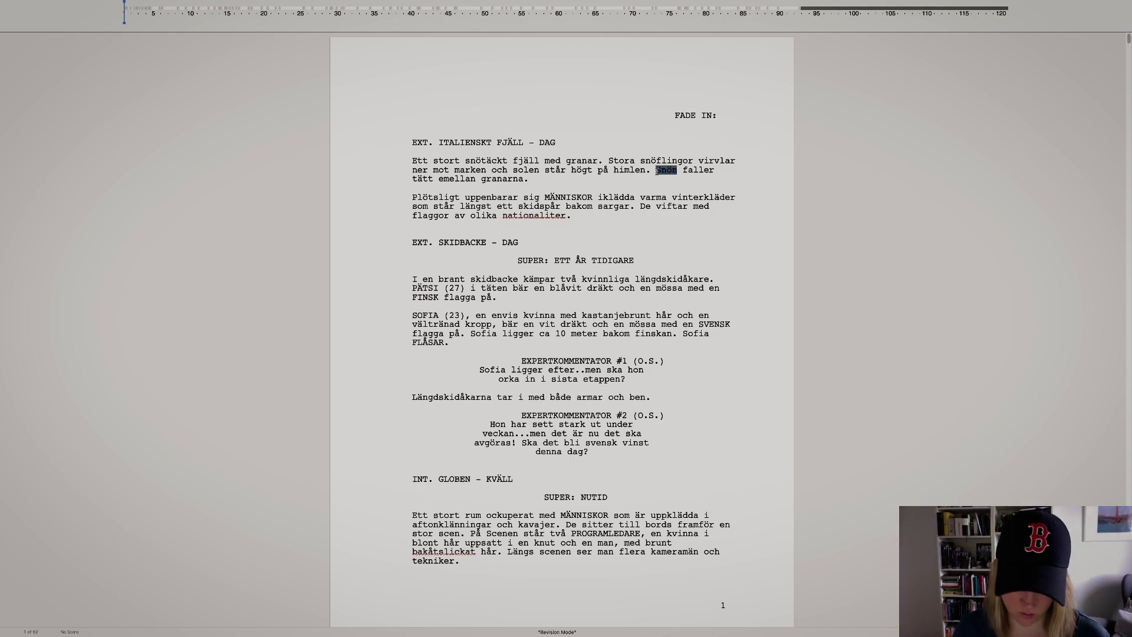
text(Snow)
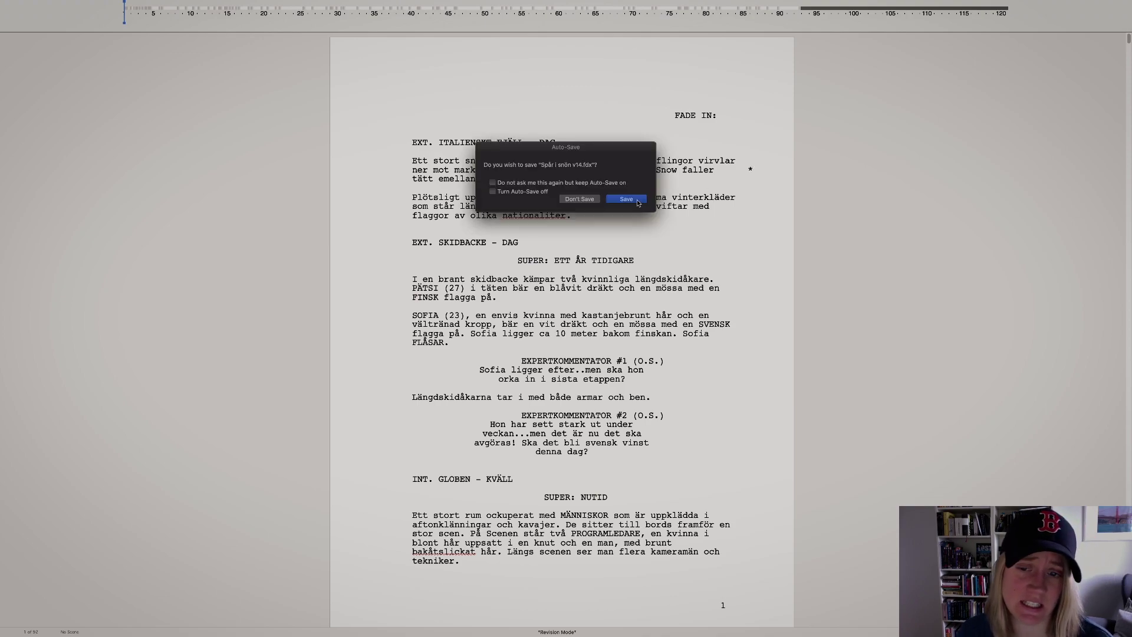
key(Return)
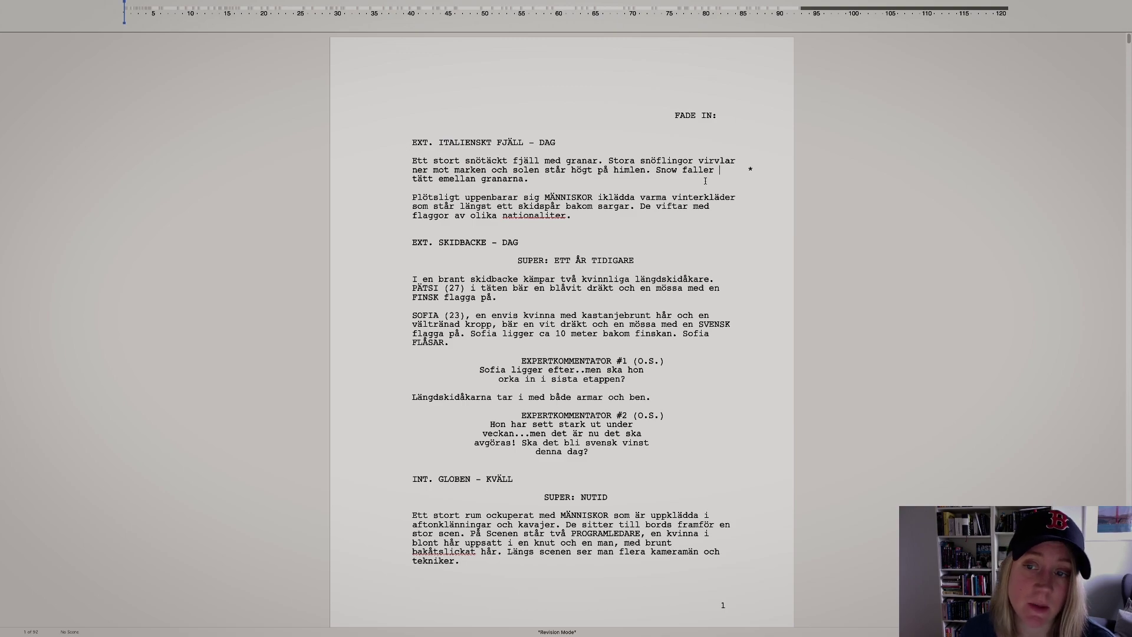
- Set the revised text color of the Red Rev. (06/29/90) revision set to dark red and apply the revision settings
mouse_move(361, 3)
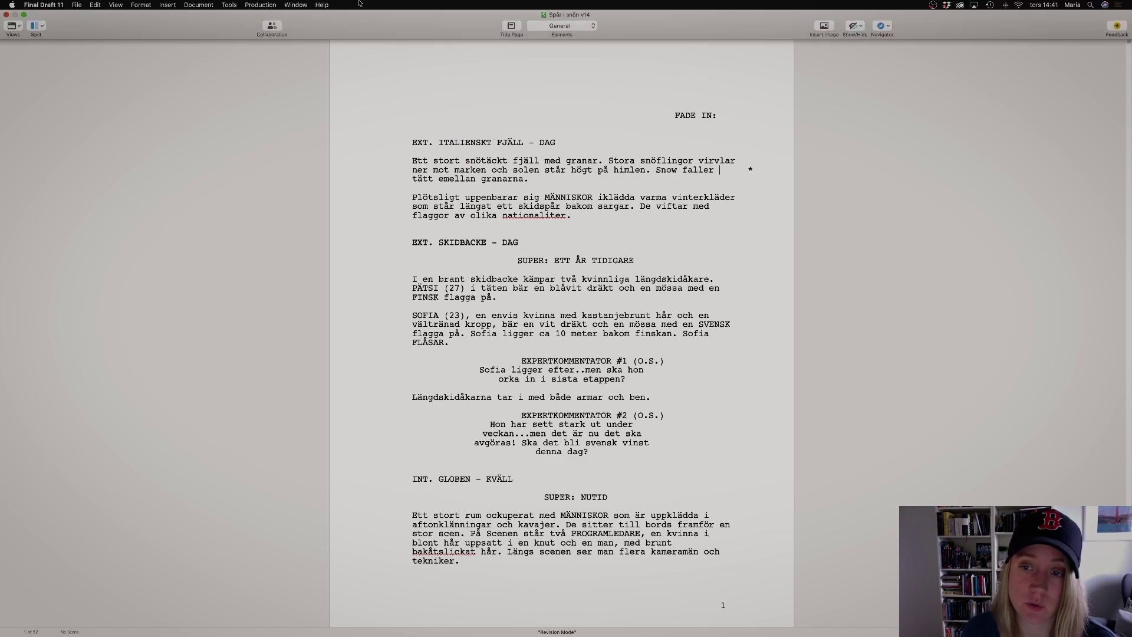
click(263, 4)
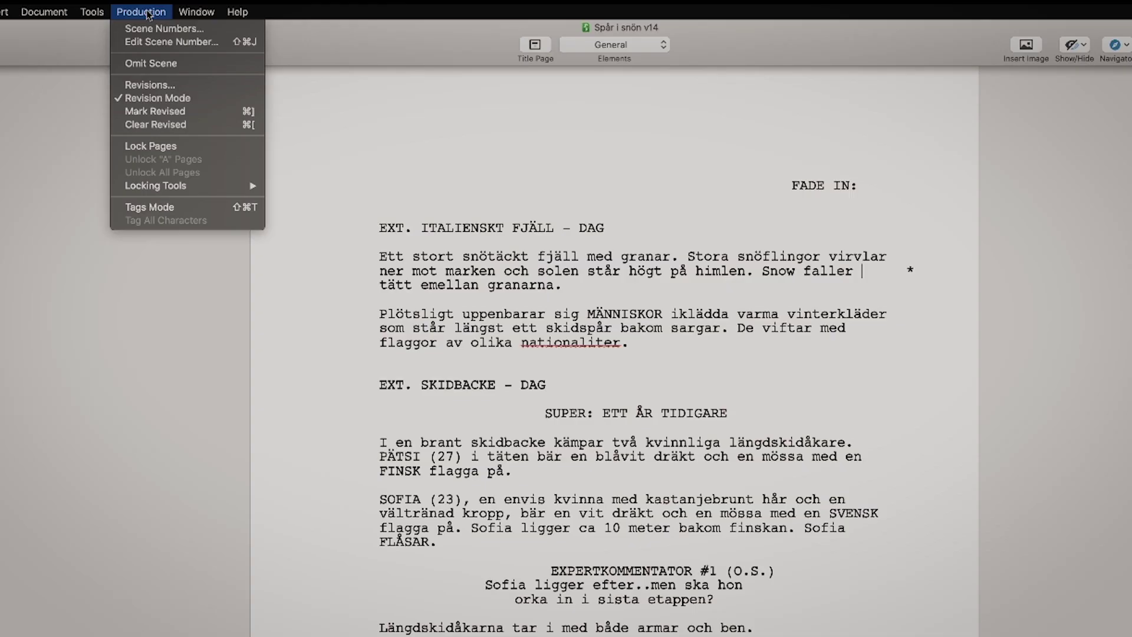
click(150, 85)
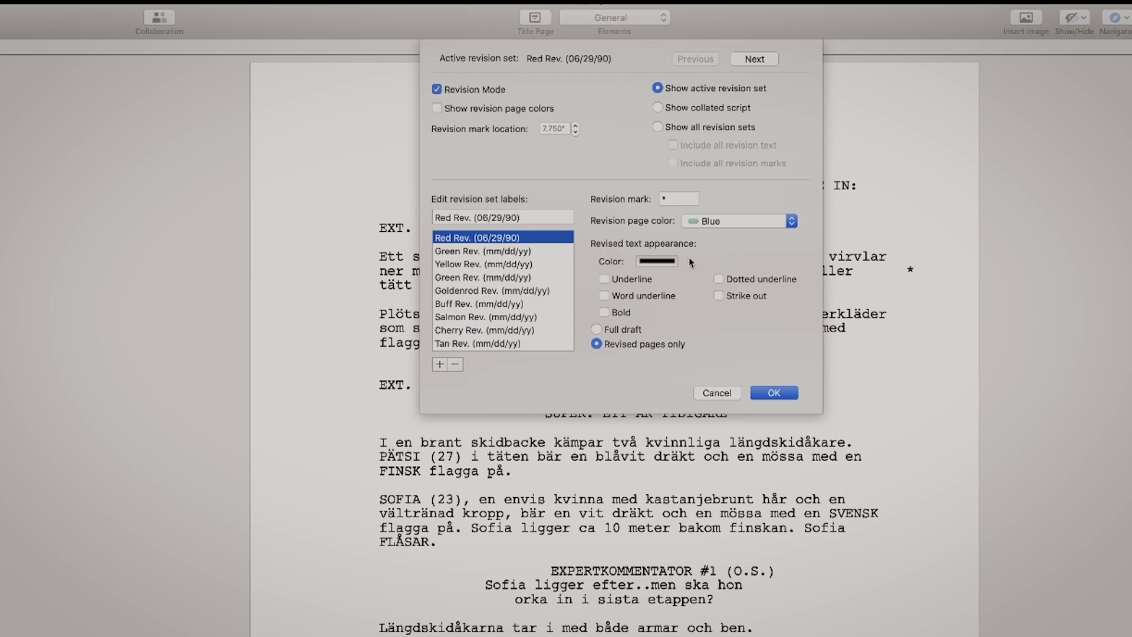
click(655, 263)
click(411, 345)
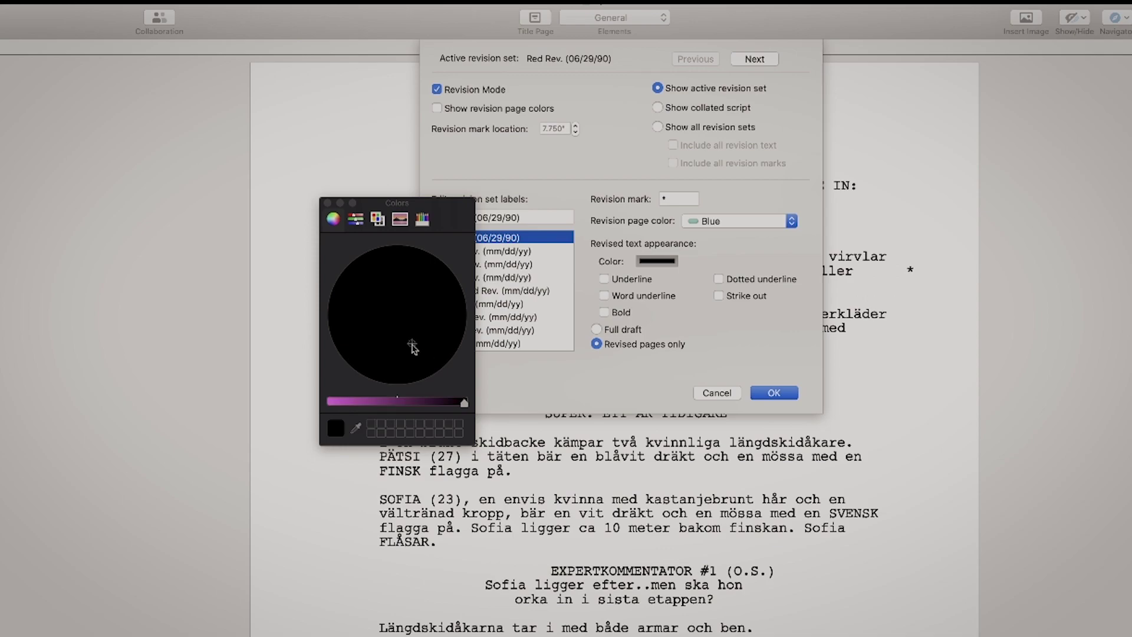
click(383, 402)
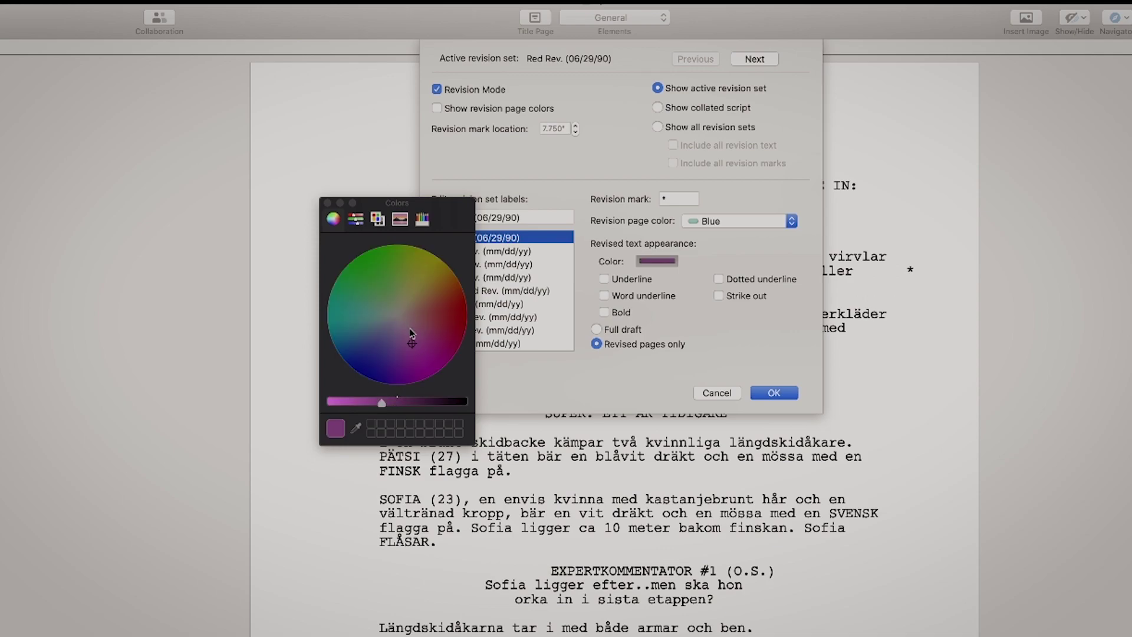
click(462, 321)
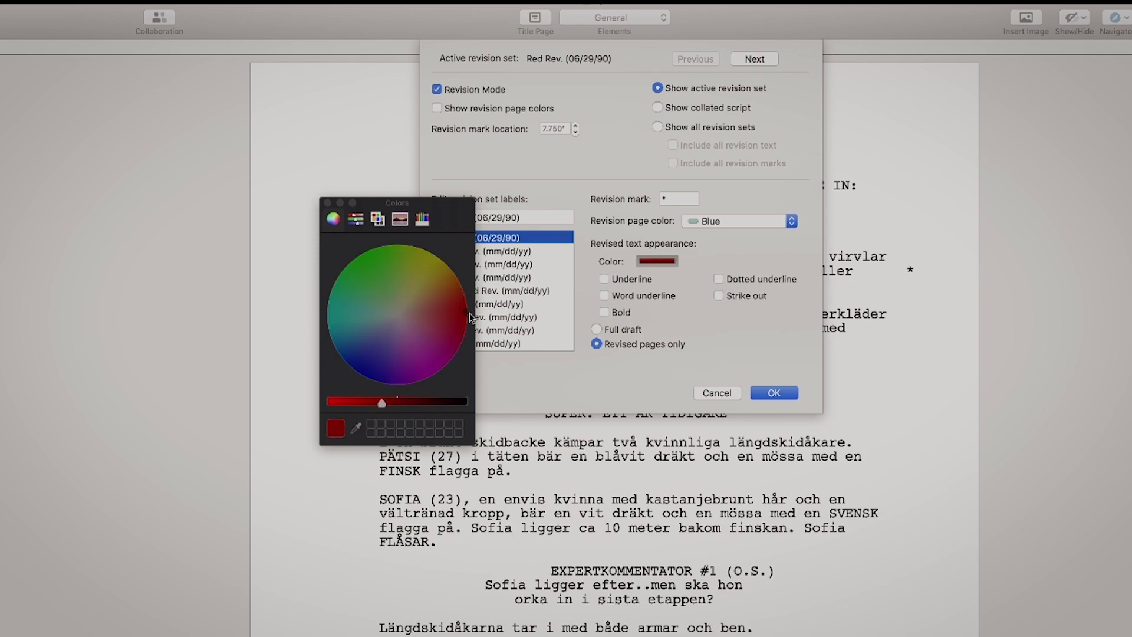
drag(458, 203, 359, 192)
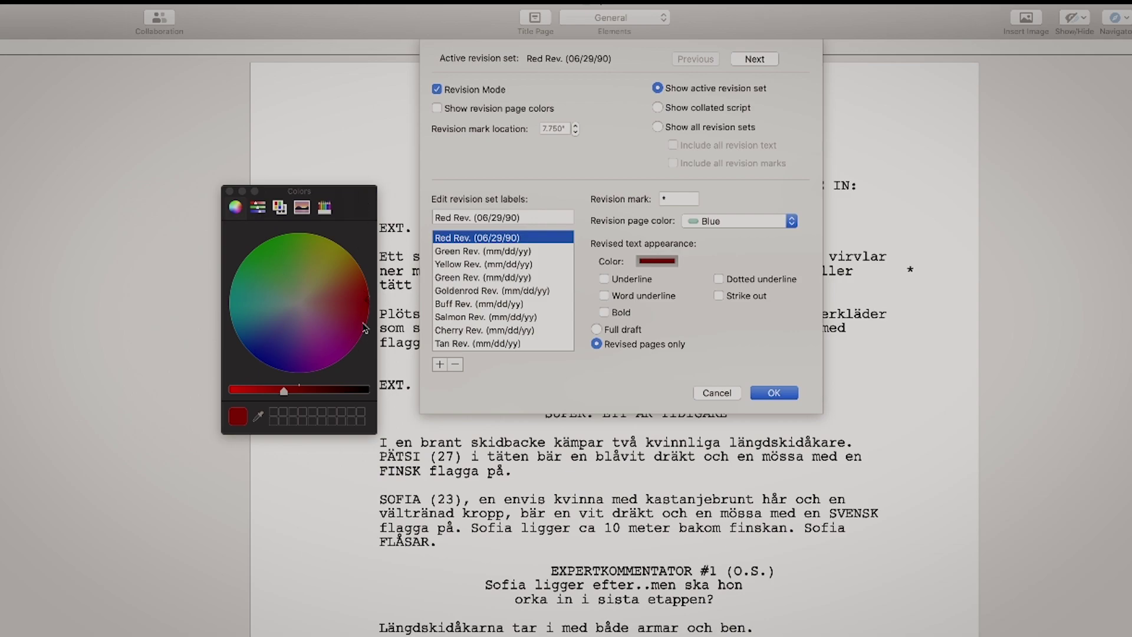
click(230, 191)
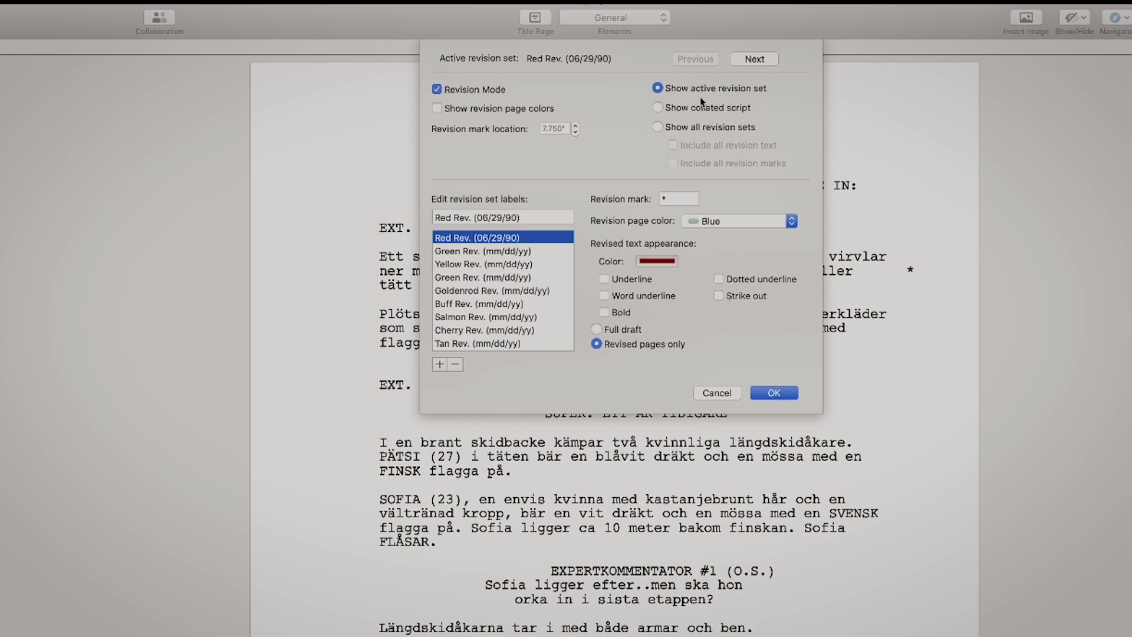
click(774, 395)
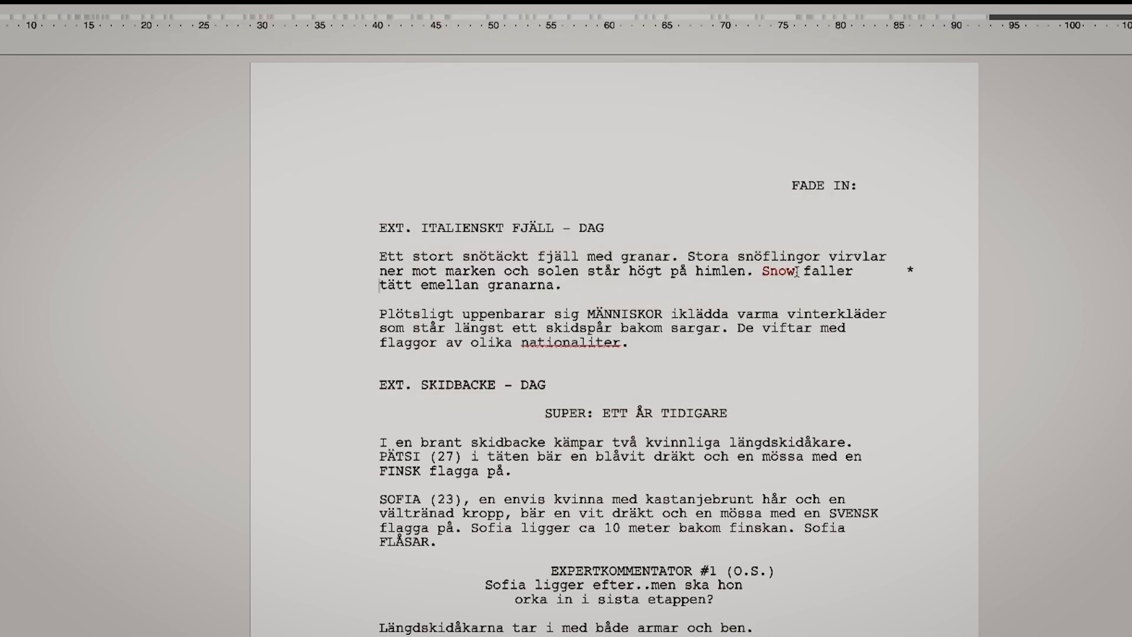
drag(762, 270, 796, 271)
click(786, 341)
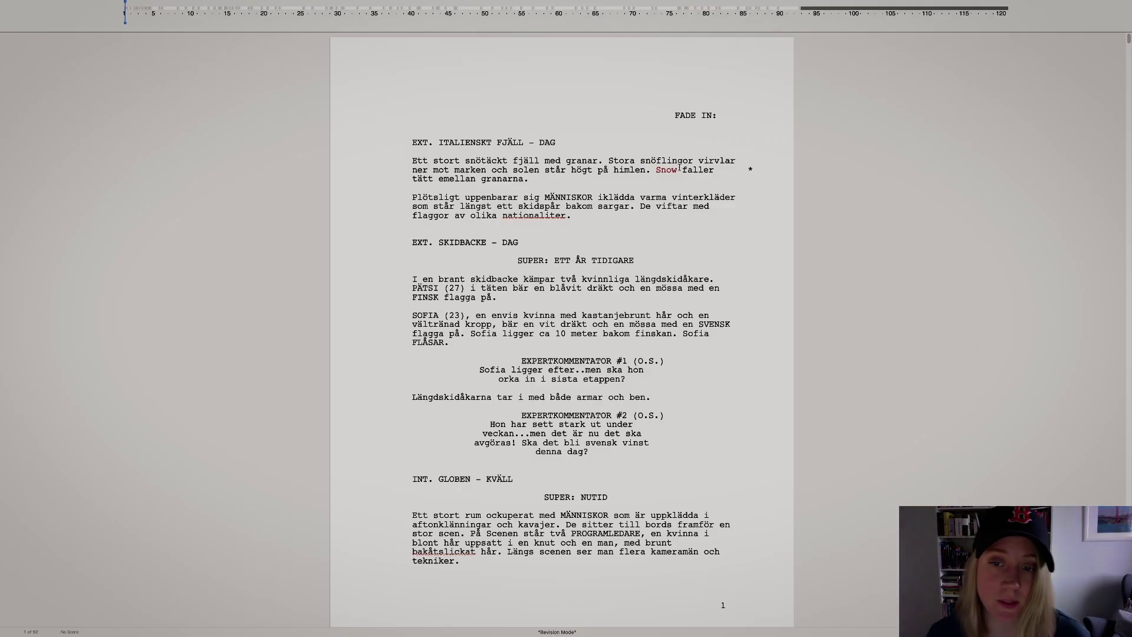
double_click(675, 170)
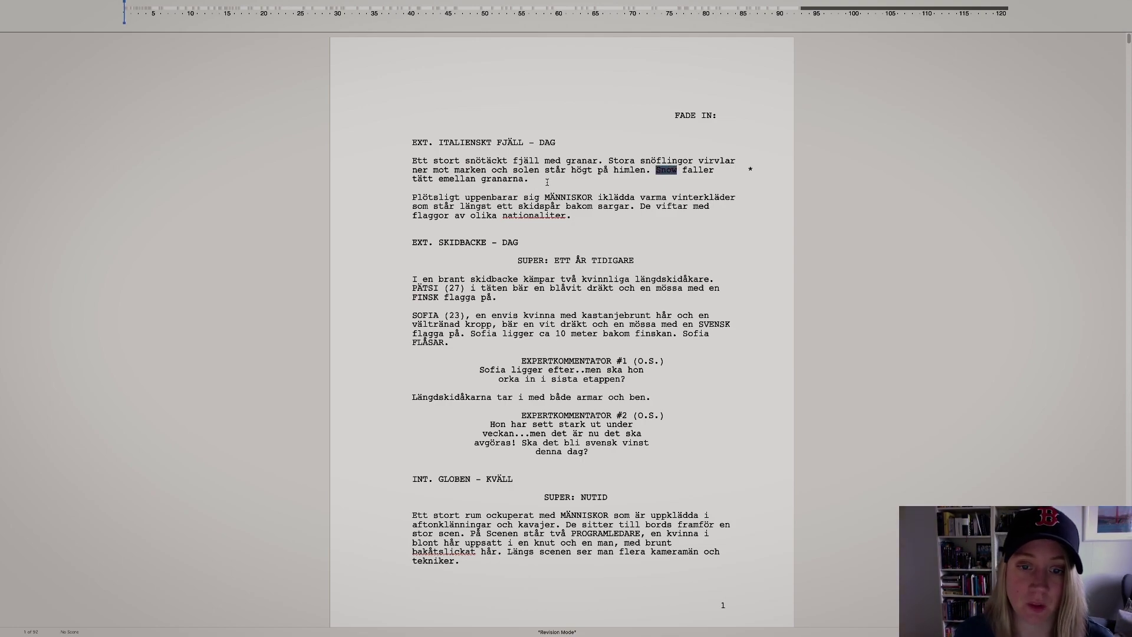
- Add "Sofia goes into the store." as a separate paragraph at the end of the EXT. ITALIENSKT FJÄLL scene
click(611, 206)
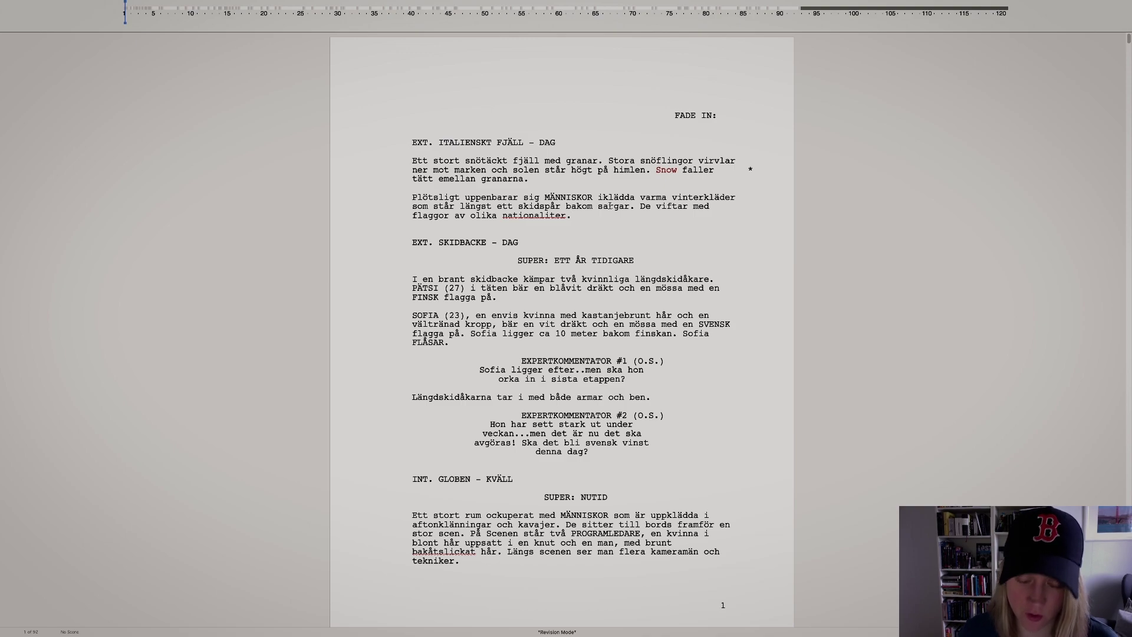
key(Return)
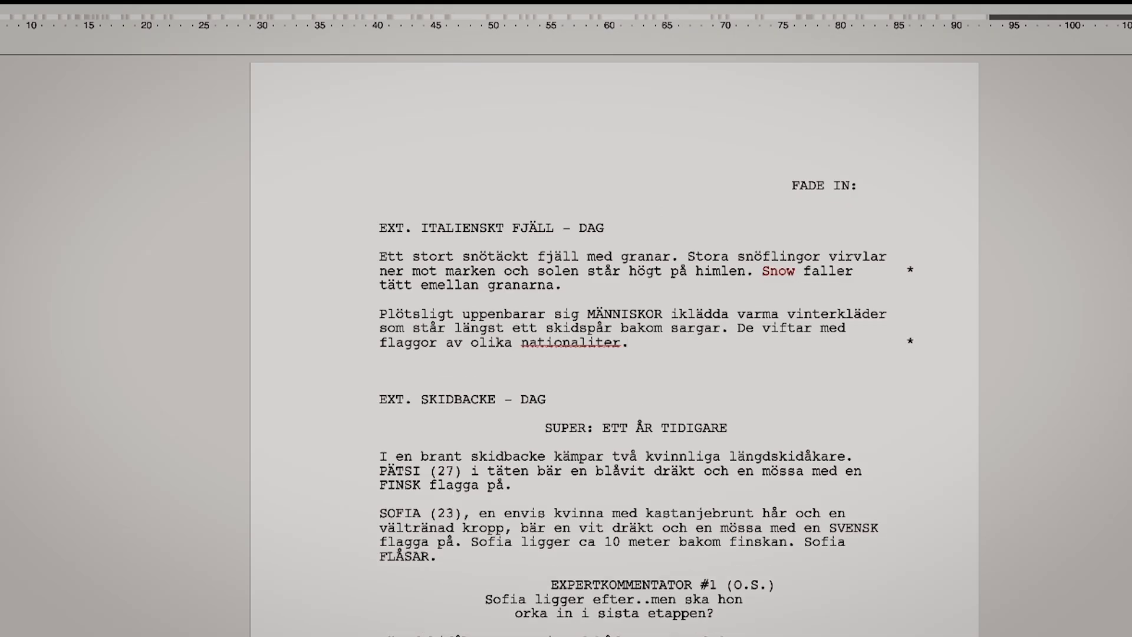
key(Return)
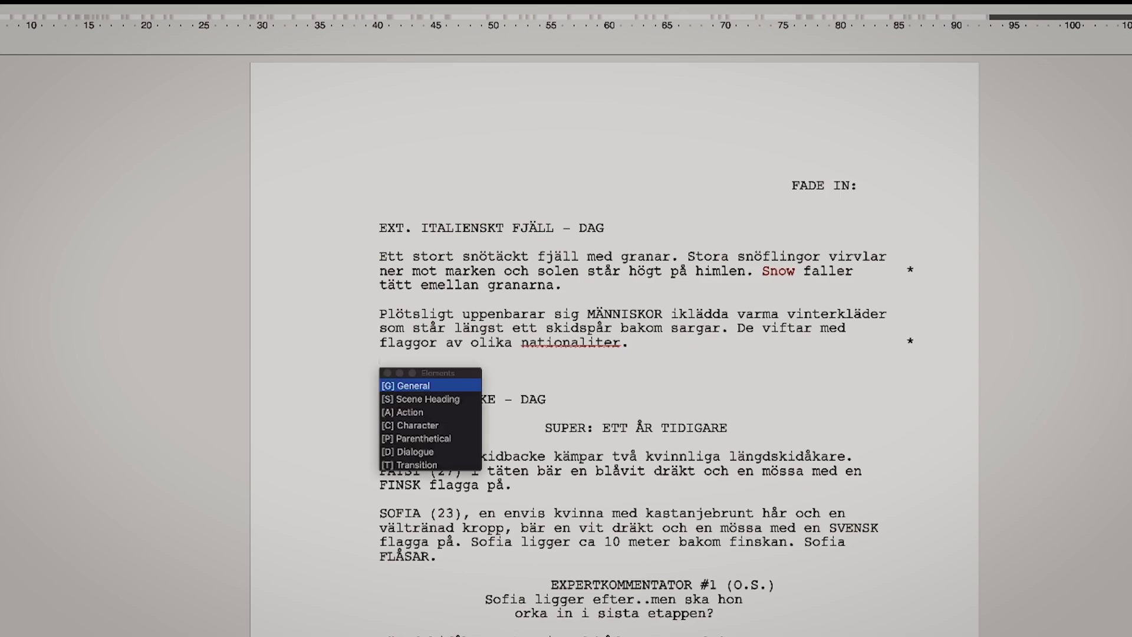
key(Return)
text(Sofia)
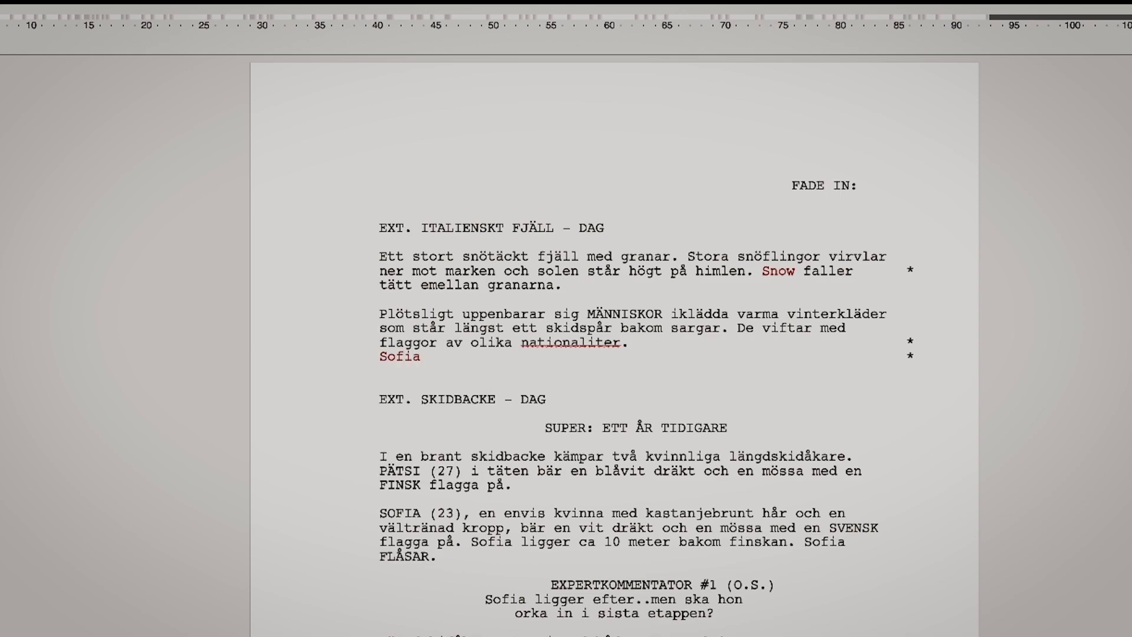
text( goes into the store.)
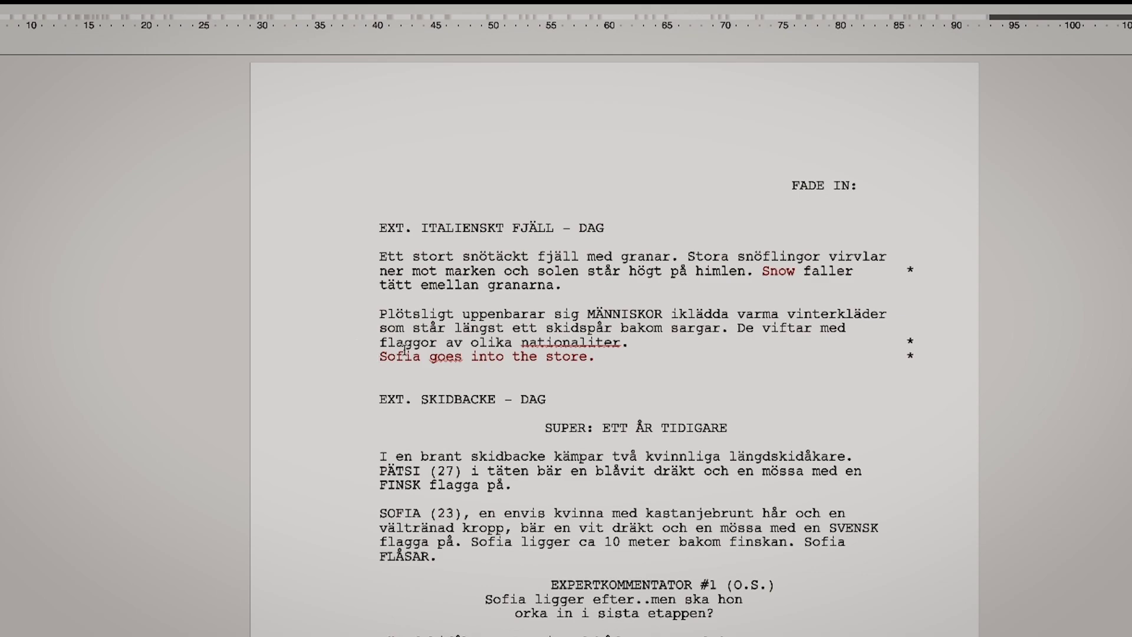
key(Home)
key(Return)
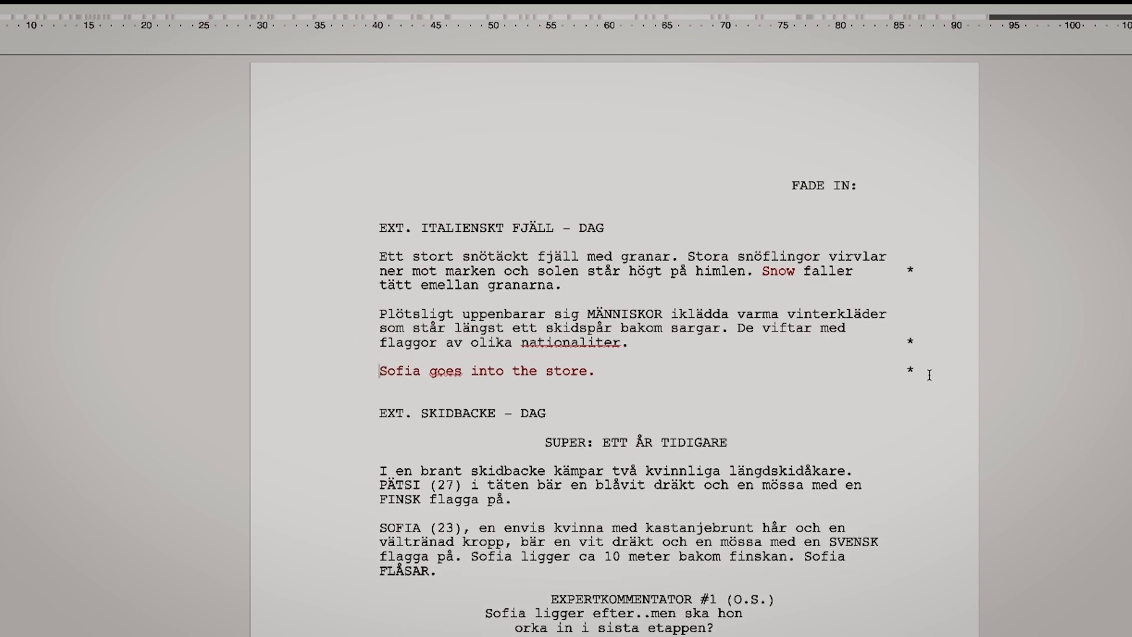
double_click(913, 343)
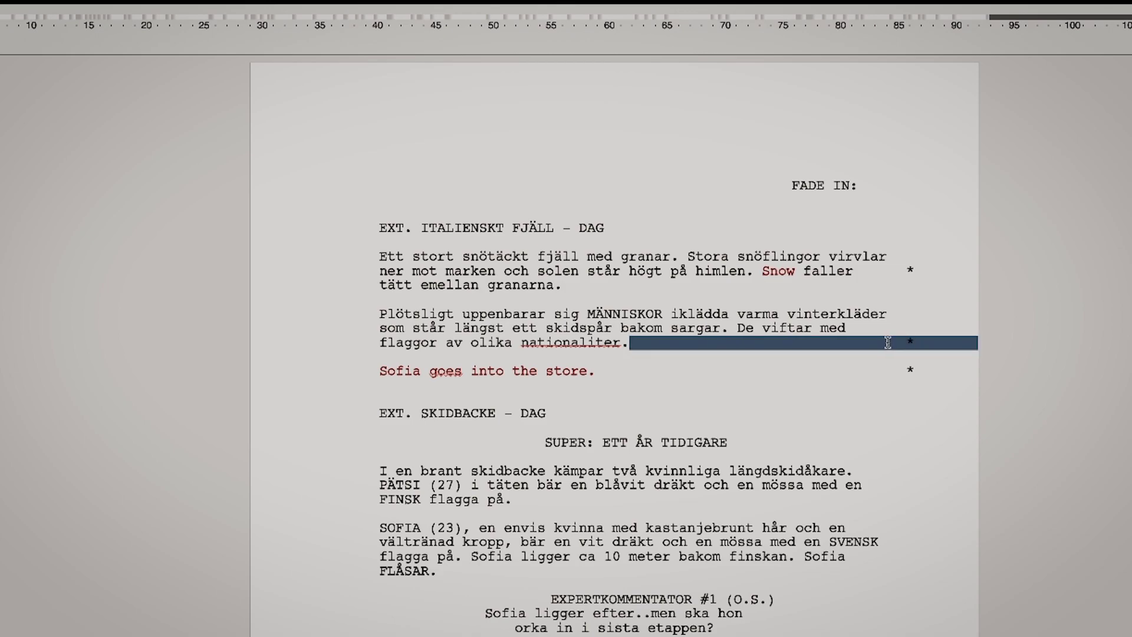
click(640, 343)
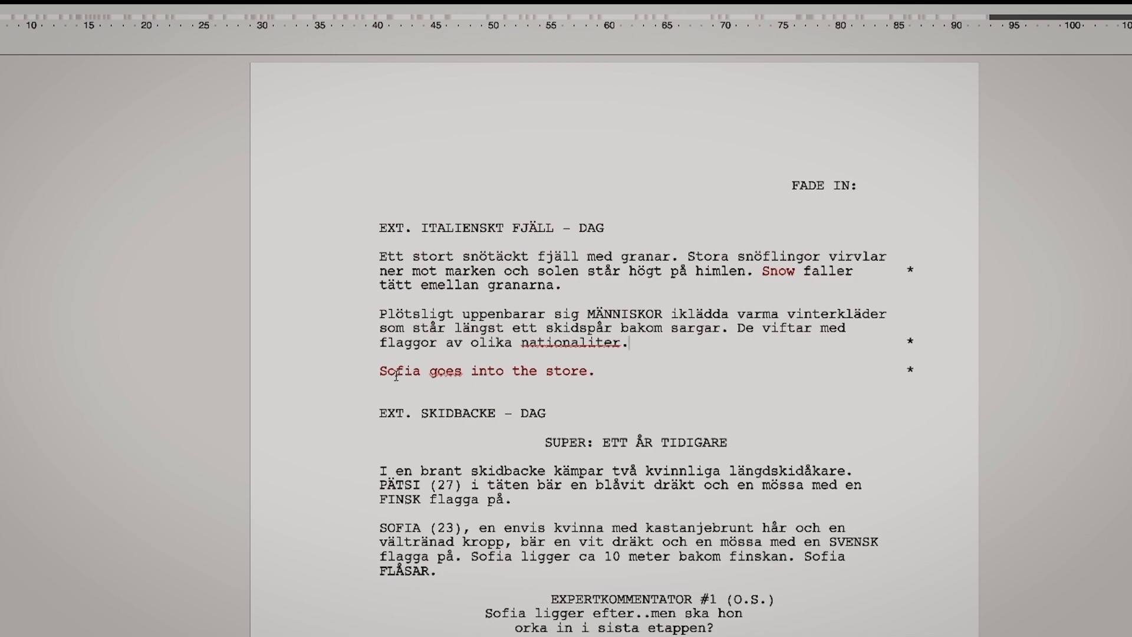
drag(396, 375, 612, 371)
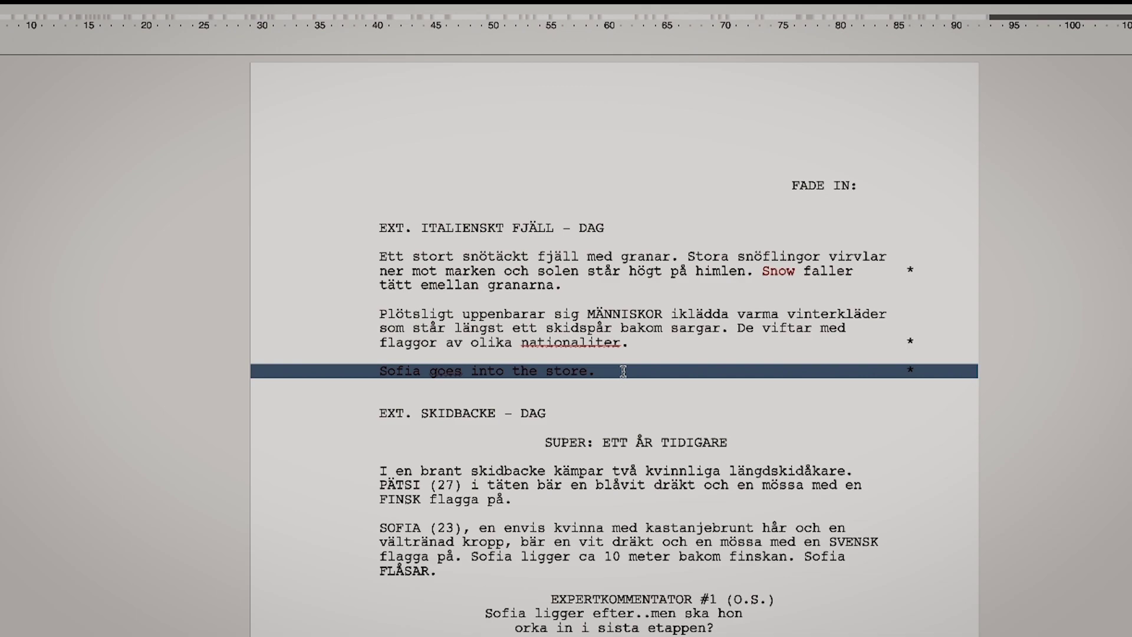
click(624, 371)
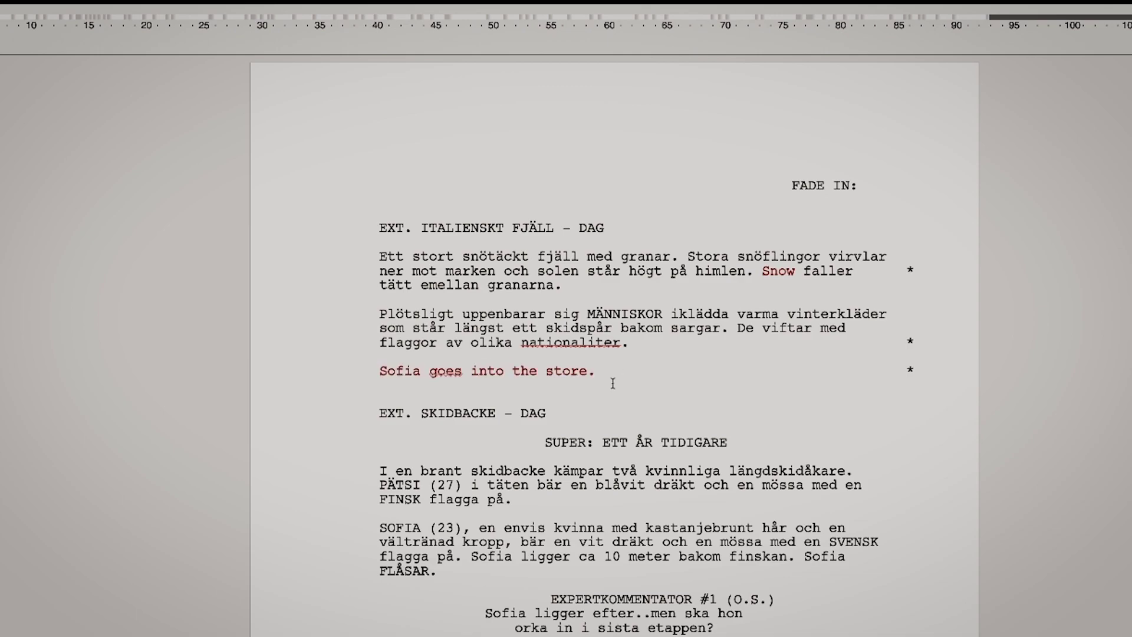
drag(379, 371, 670, 354)
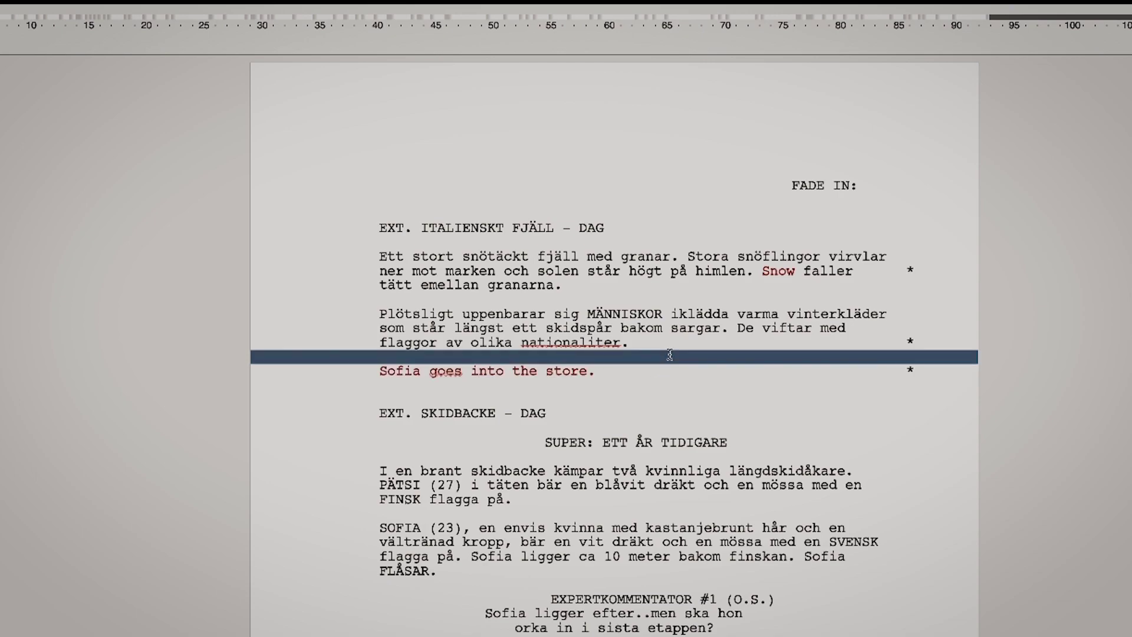
mouse_move(312, 10)
click(825, 429)
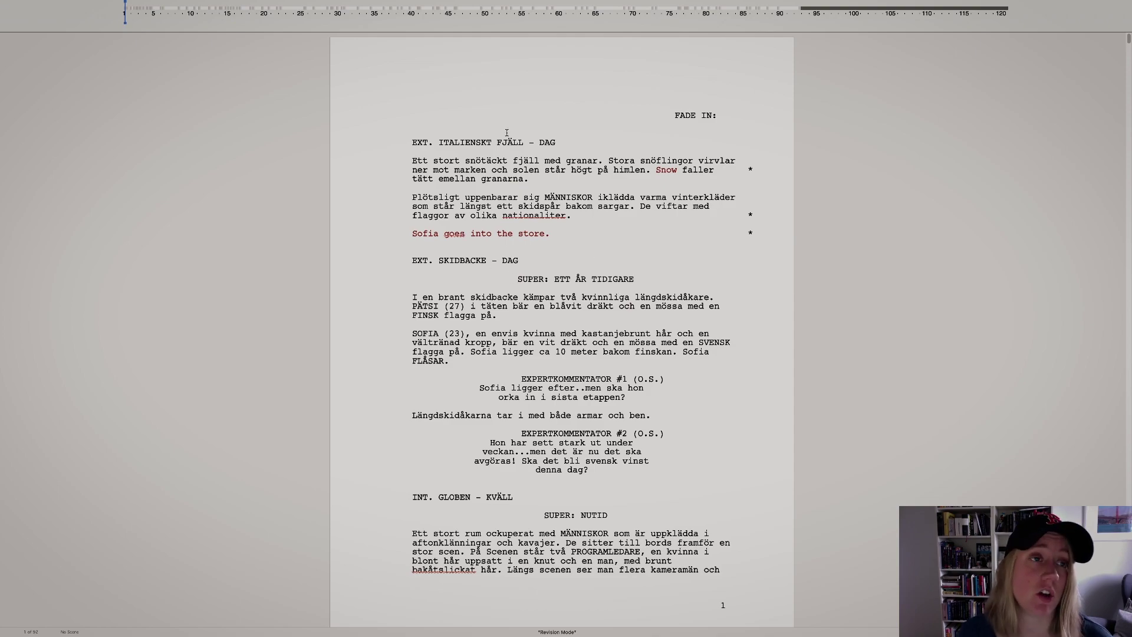
- Open the revision settings and make Green Rev. (mm/dd/yy) the active revision set
mouse_move(381, 4)
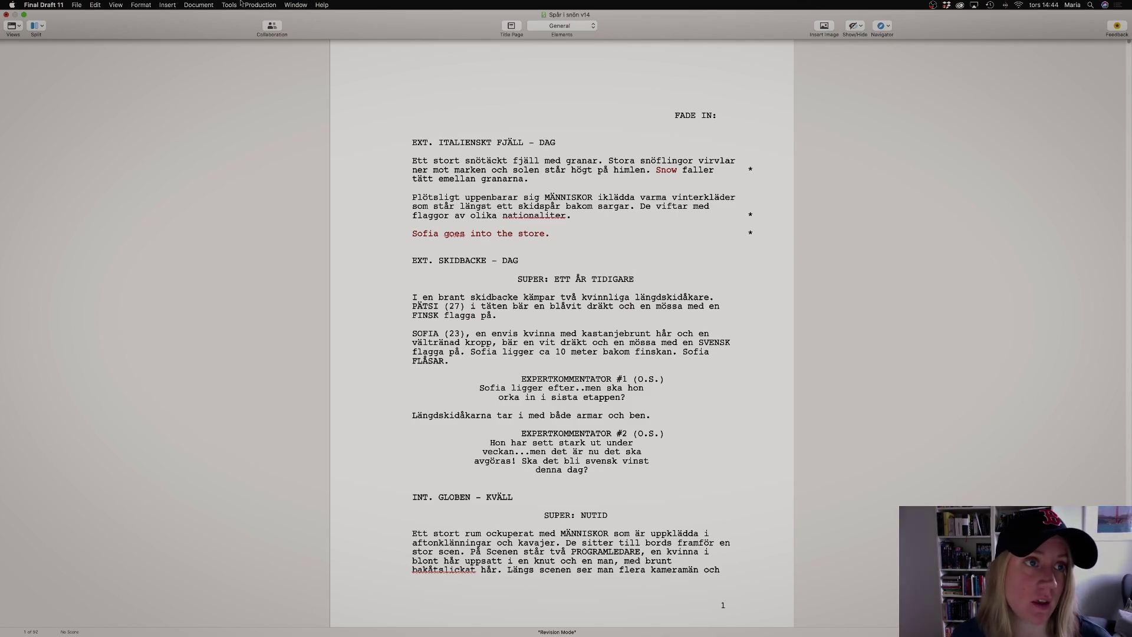
click(260, 5)
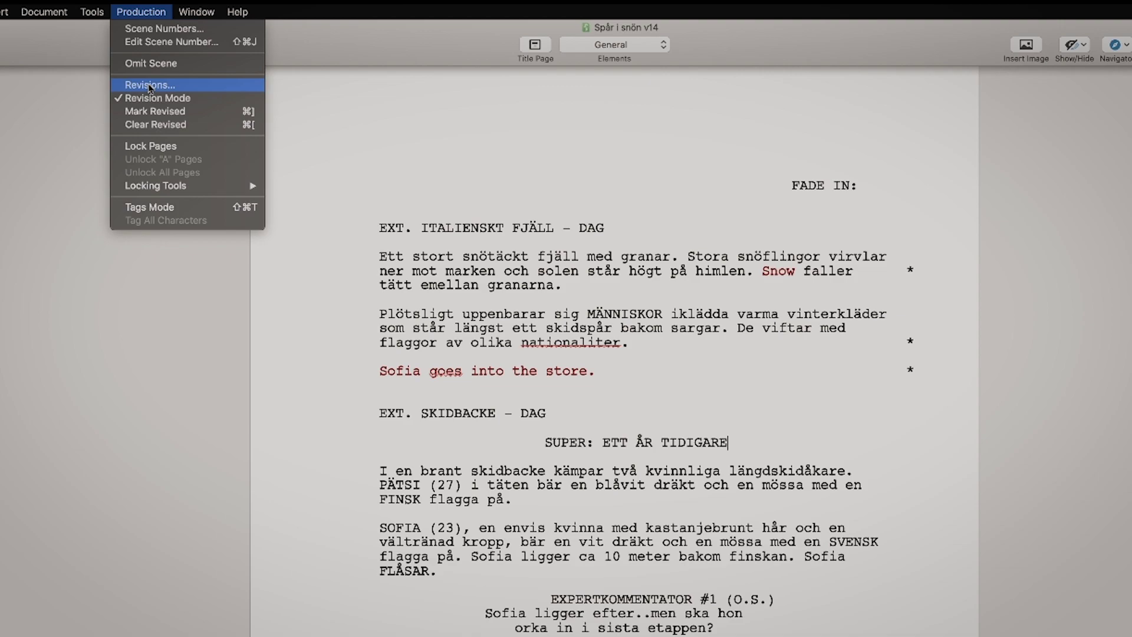
click(150, 86)
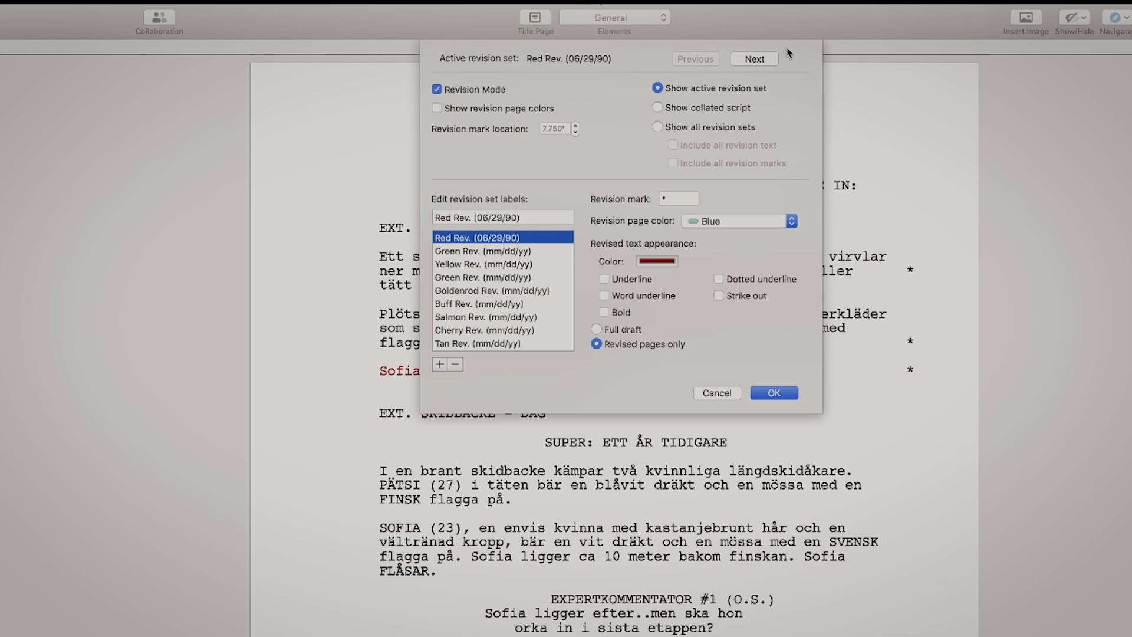
click(763, 60)
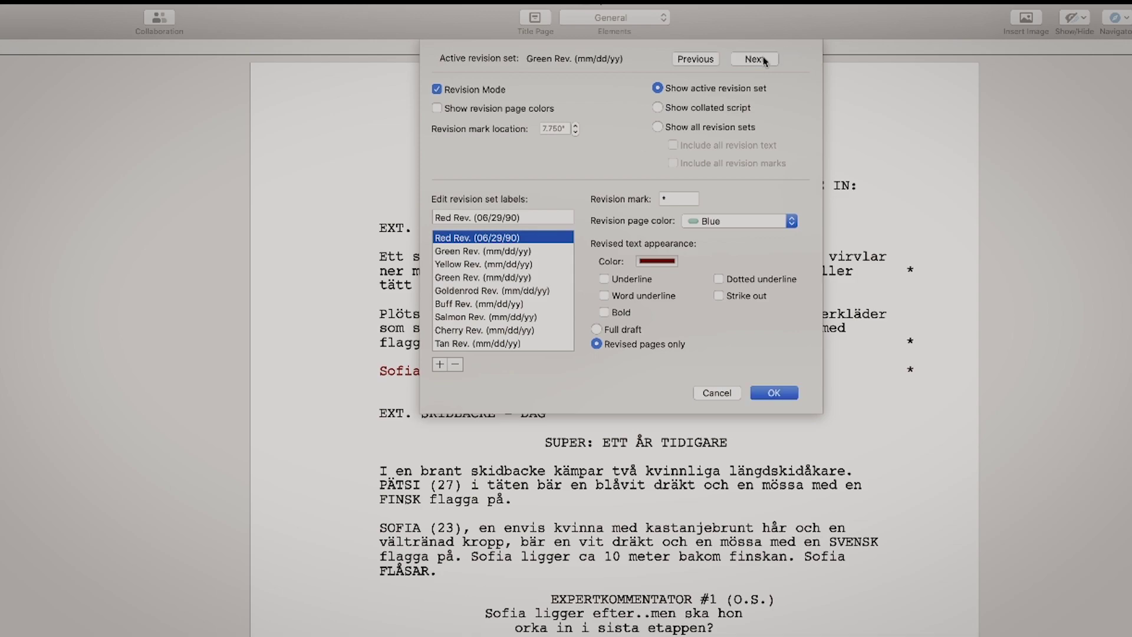
click(662, 262)
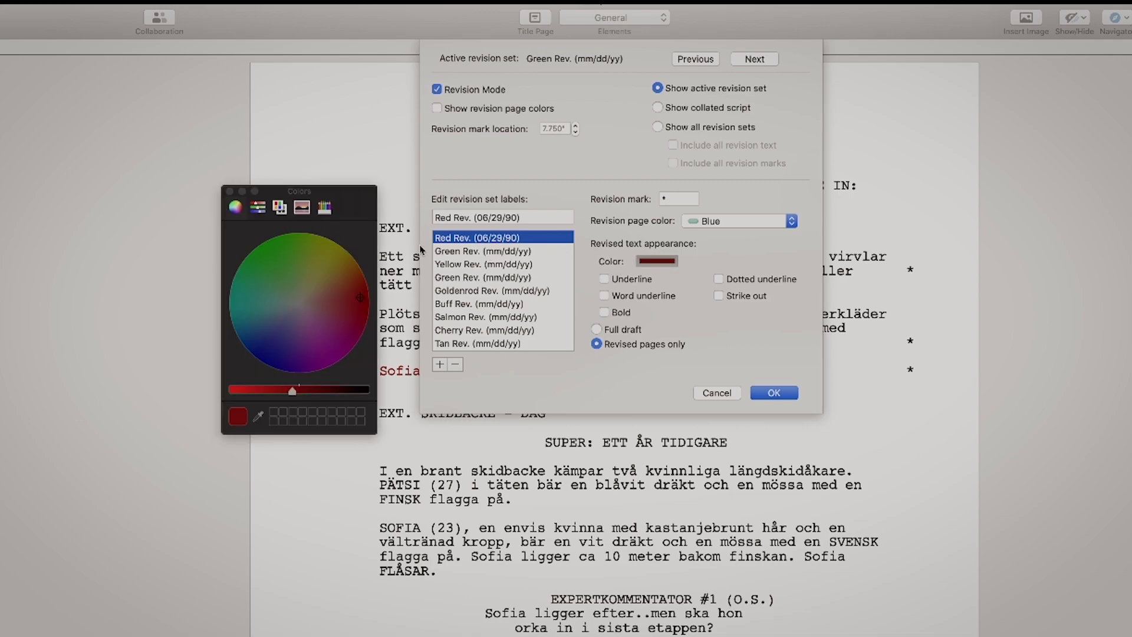
click(230, 191)
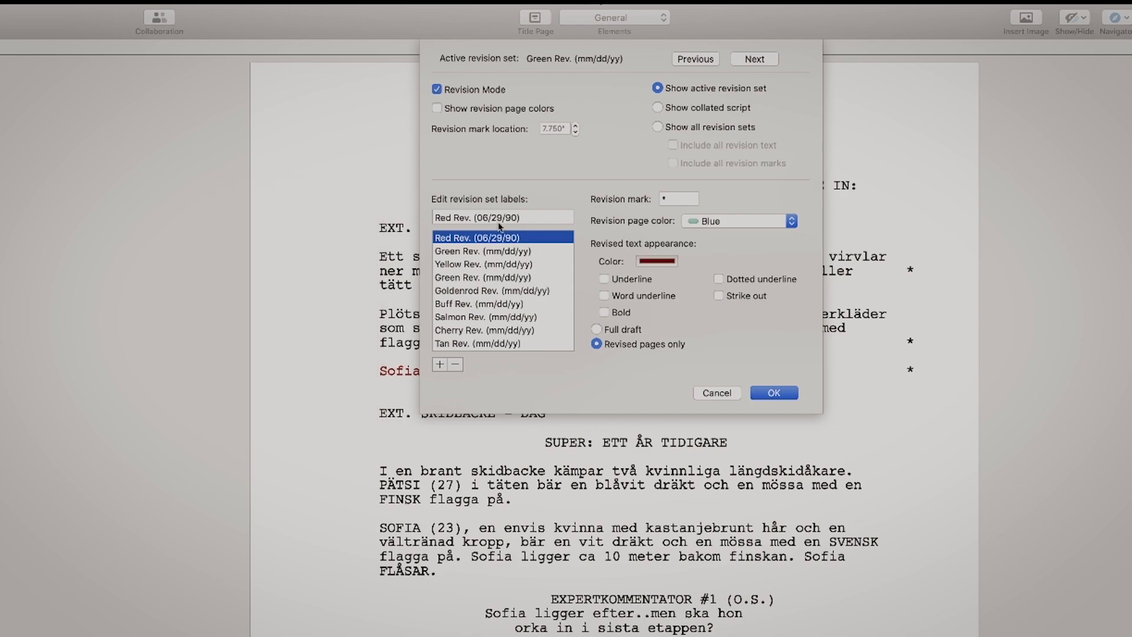
- Set the revised text color of the first Green Rev. (mm/dd/yy) set to green and apply the revision settings
click(455, 251)
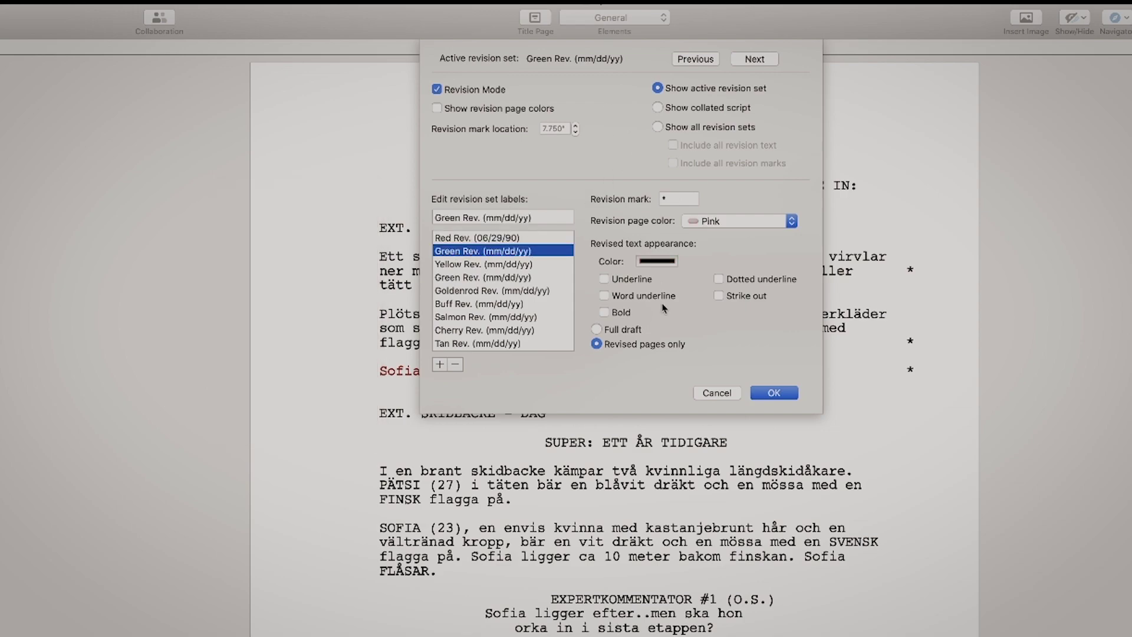
click(656, 260)
click(319, 302)
click(272, 390)
drag(267, 268, 249, 246)
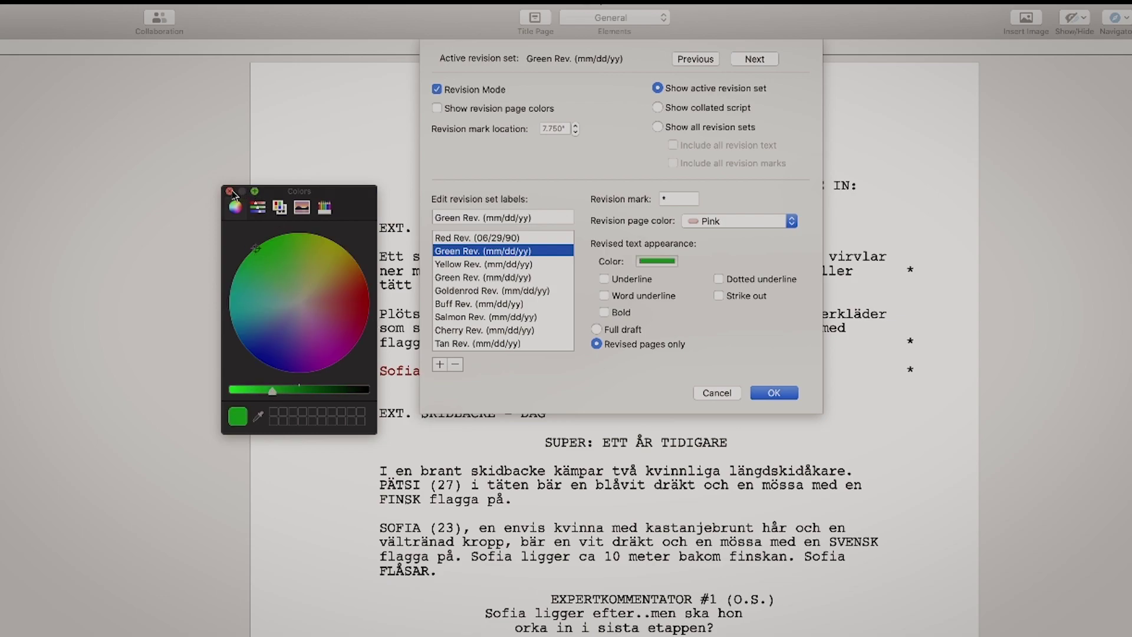
click(229, 191)
click(775, 393)
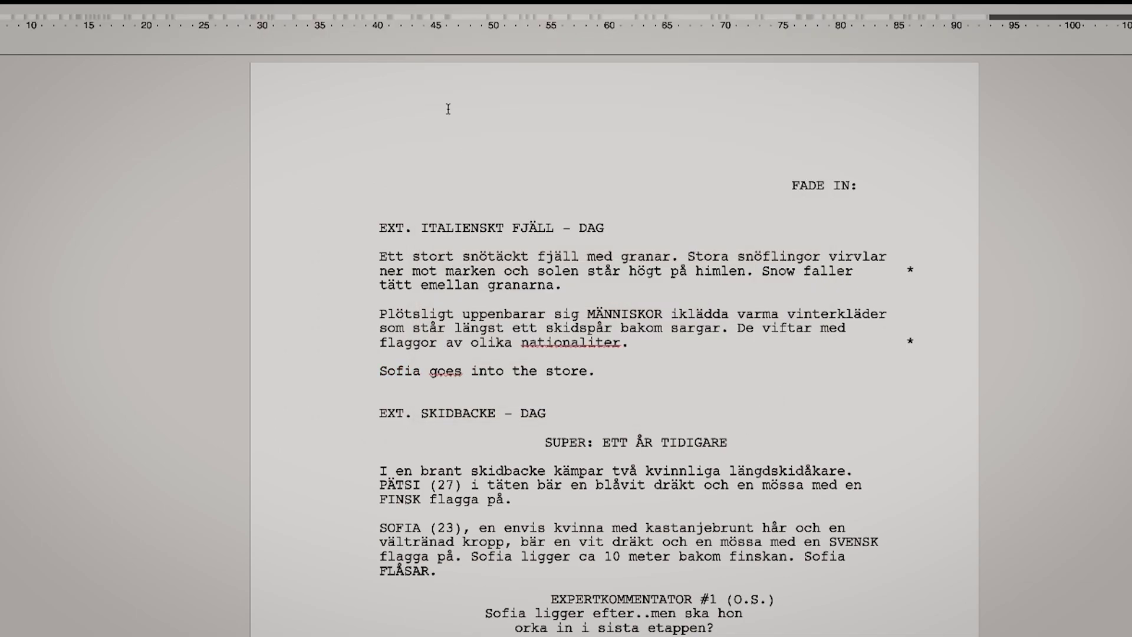
- With Green Rev. (mm/dd/yy) active, show all revision sets, including all revision text and marks, and apply the settings
mouse_move(227, 9)
click(141, 12)
mouse_move(142, 12)
click(138, 82)
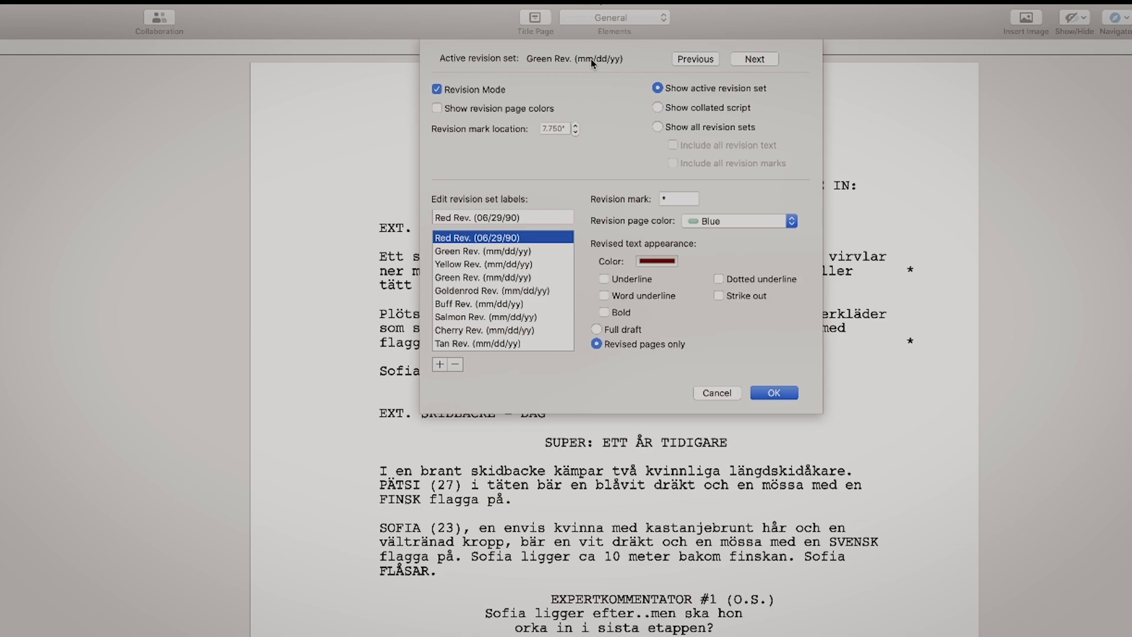
click(451, 252)
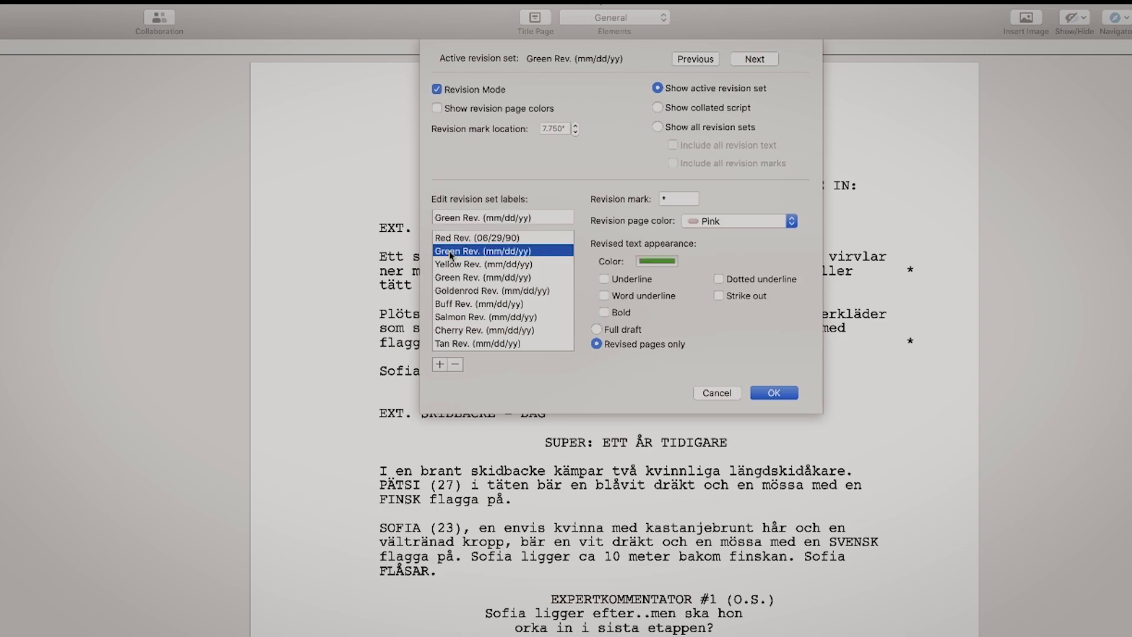
click(696, 61)
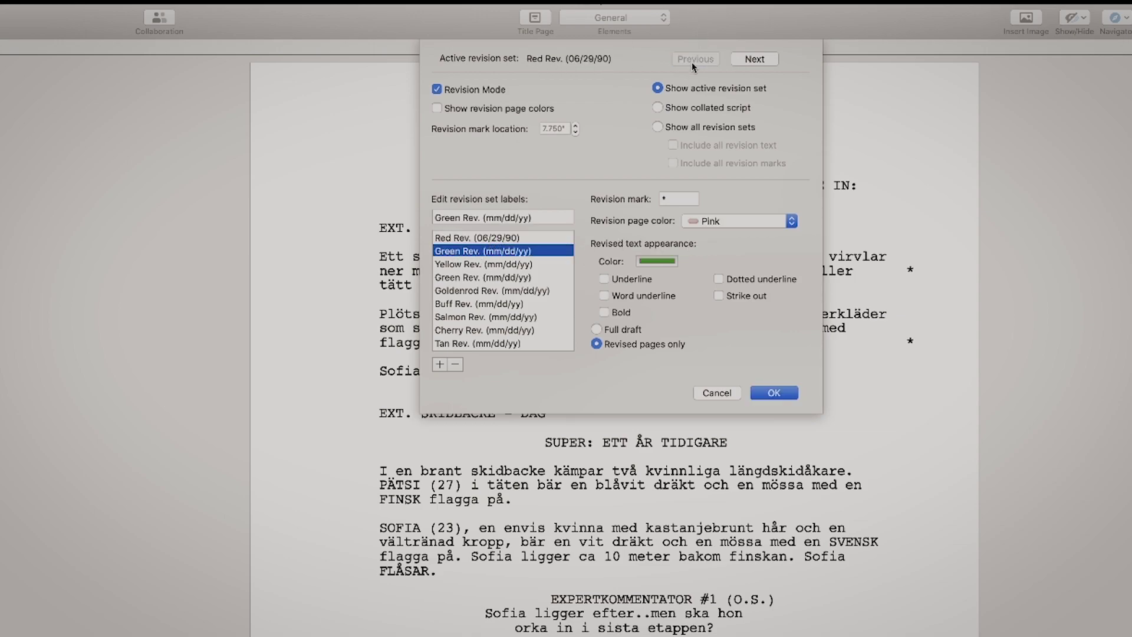
click(767, 59)
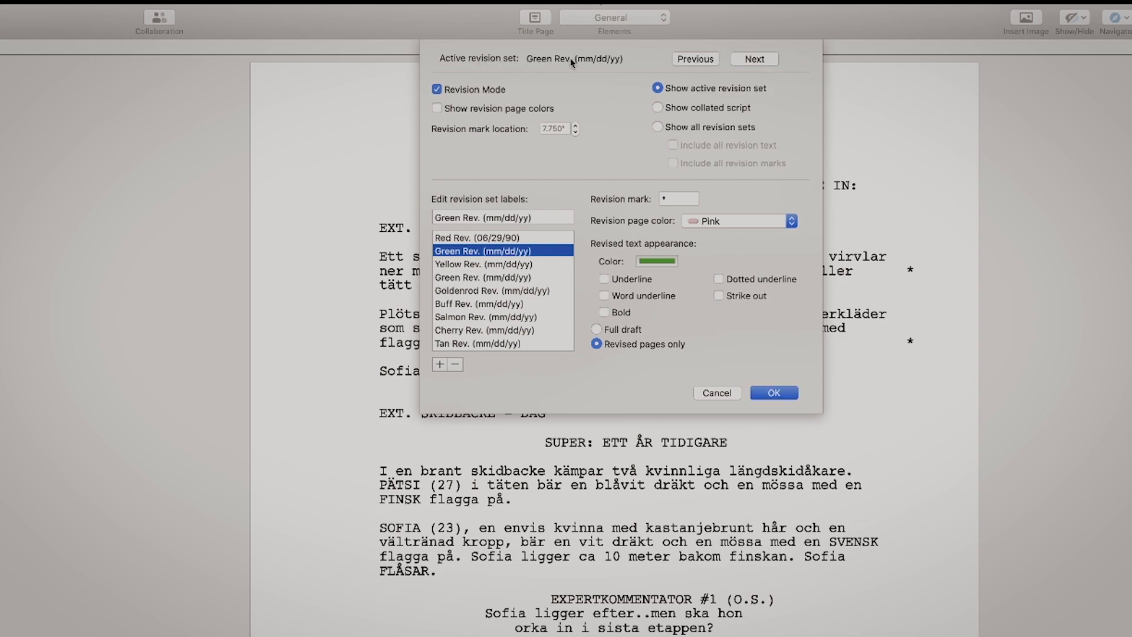
click(657, 128)
click(717, 57)
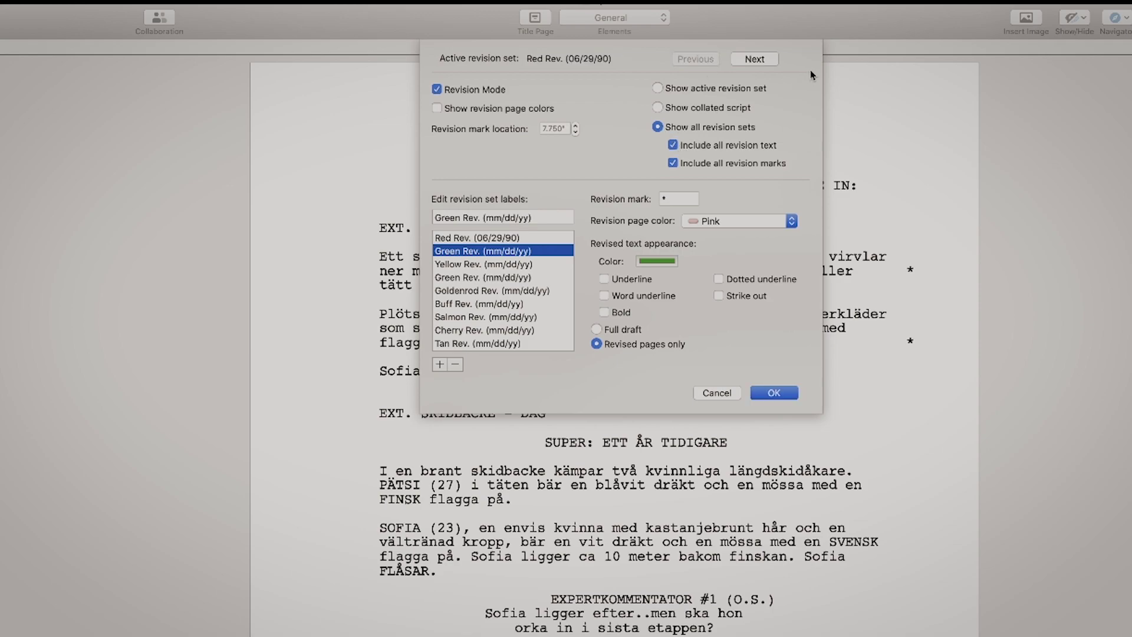
click(764, 61)
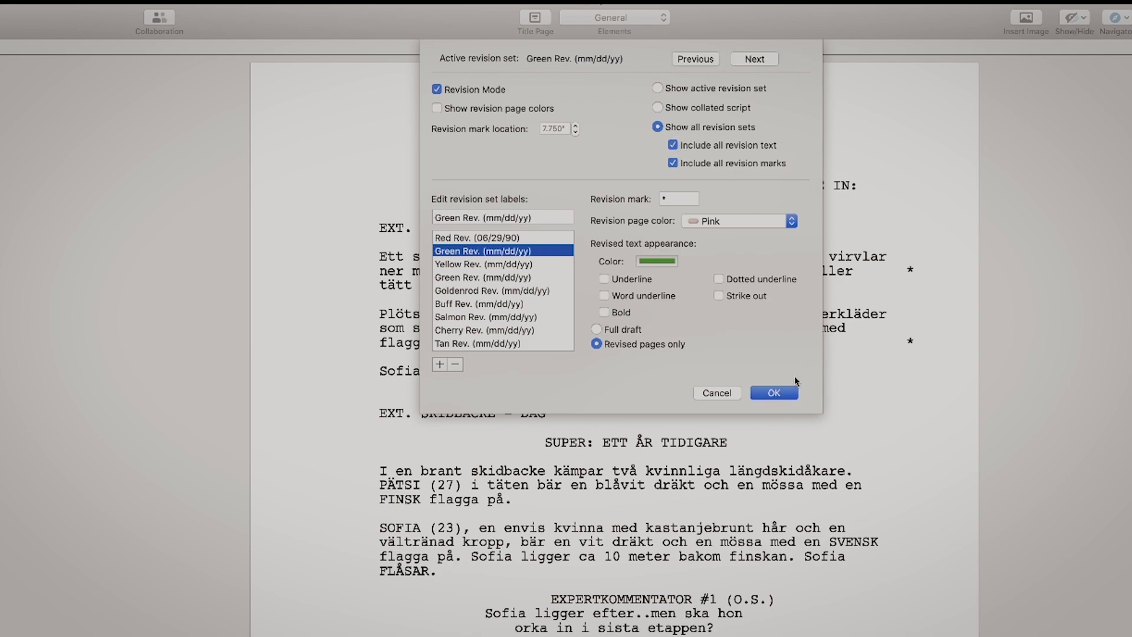
click(784, 394)
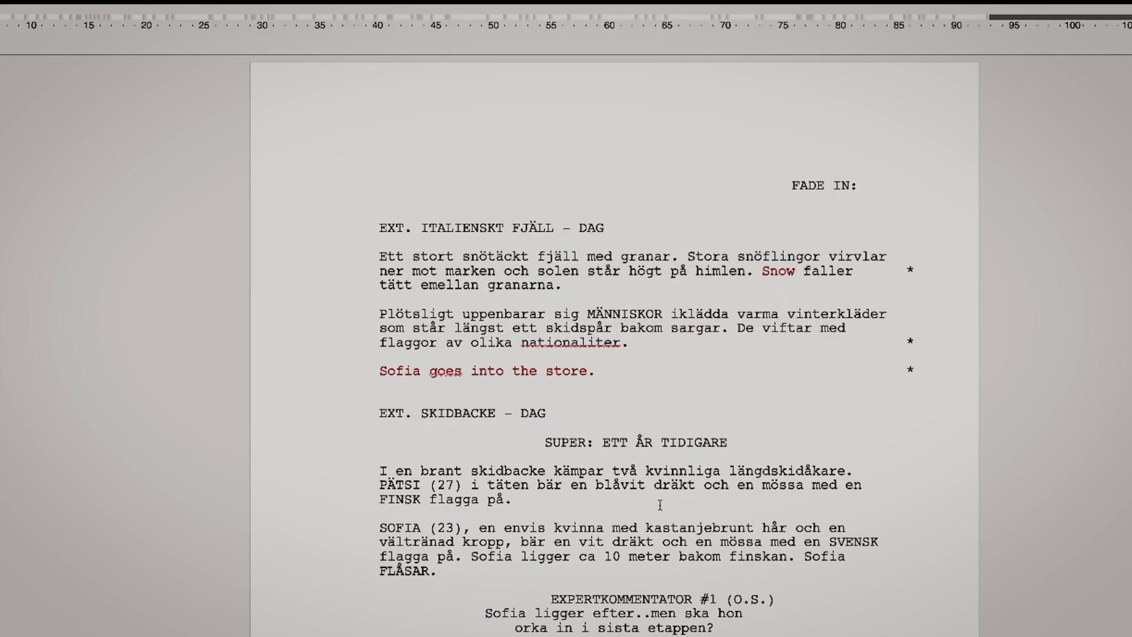
- Replace "två" with "two" in the first action paragraph of the EXT. SKIDBACKE scene
double_click(634, 470)
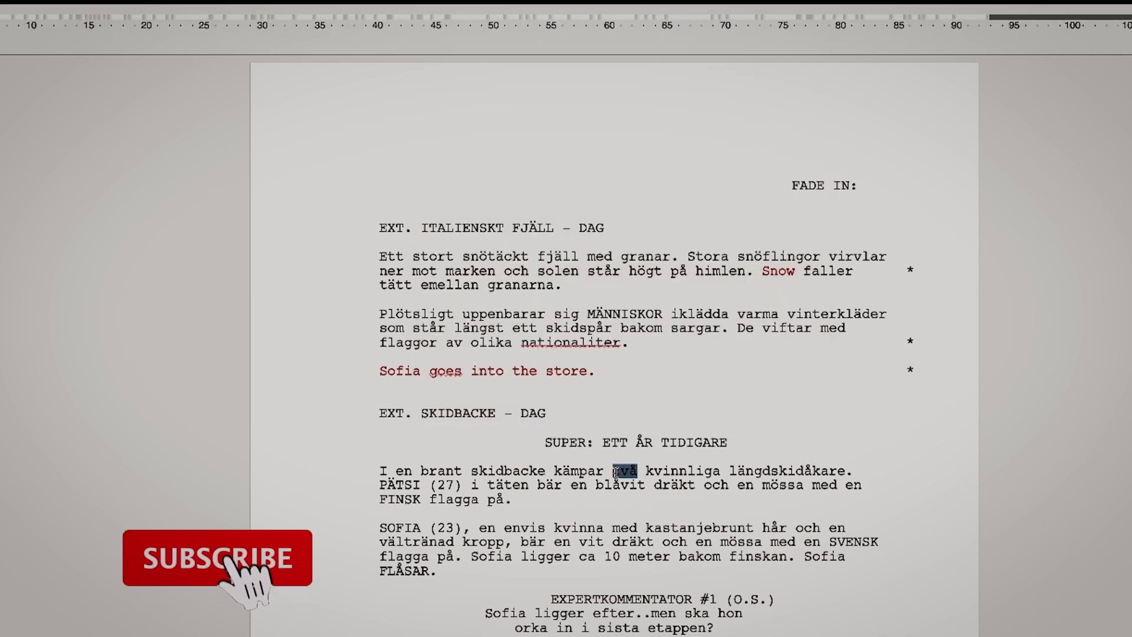
text(two)
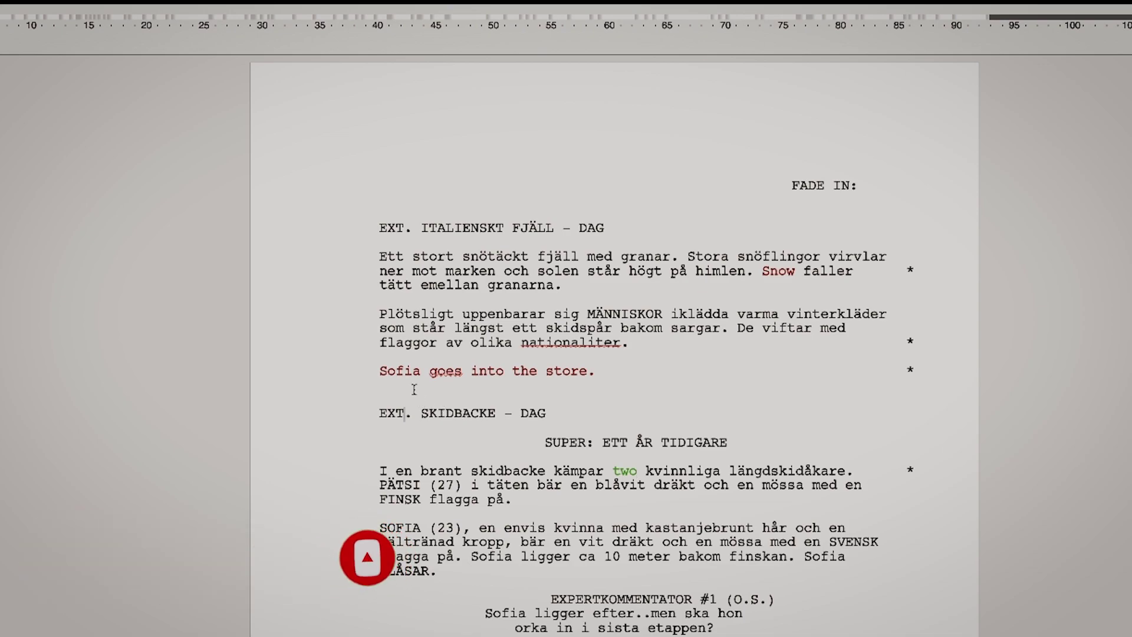
- Add the scene heading "INT. HOUSE - NIGHT" after the paragraph "Sofia goes into the store."
click(618, 368)
key(Return)
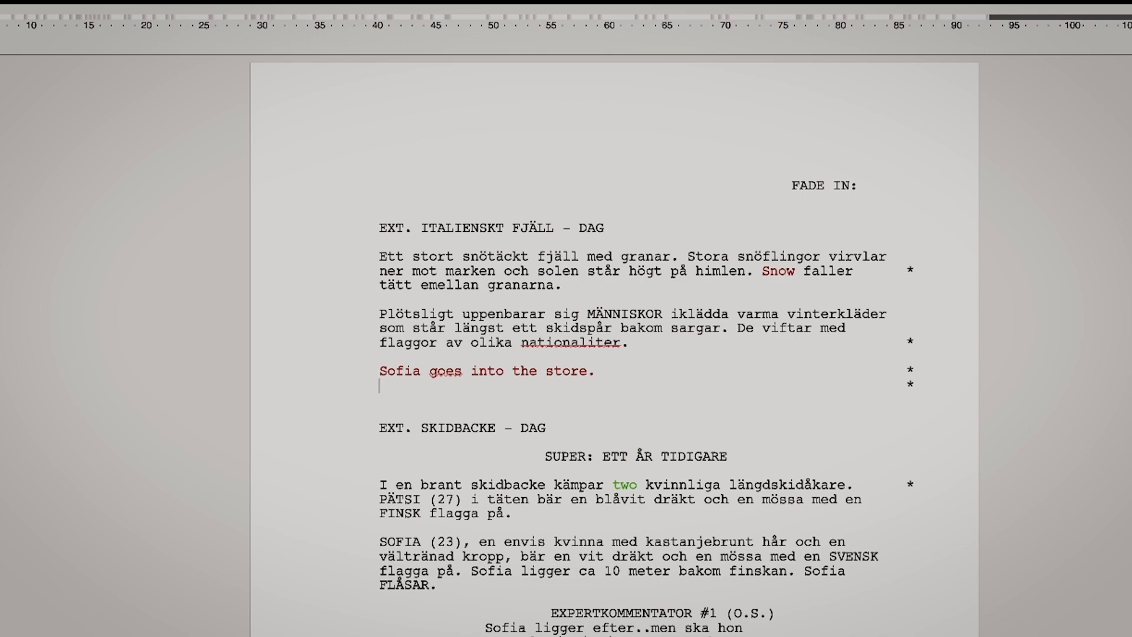
key(Return)
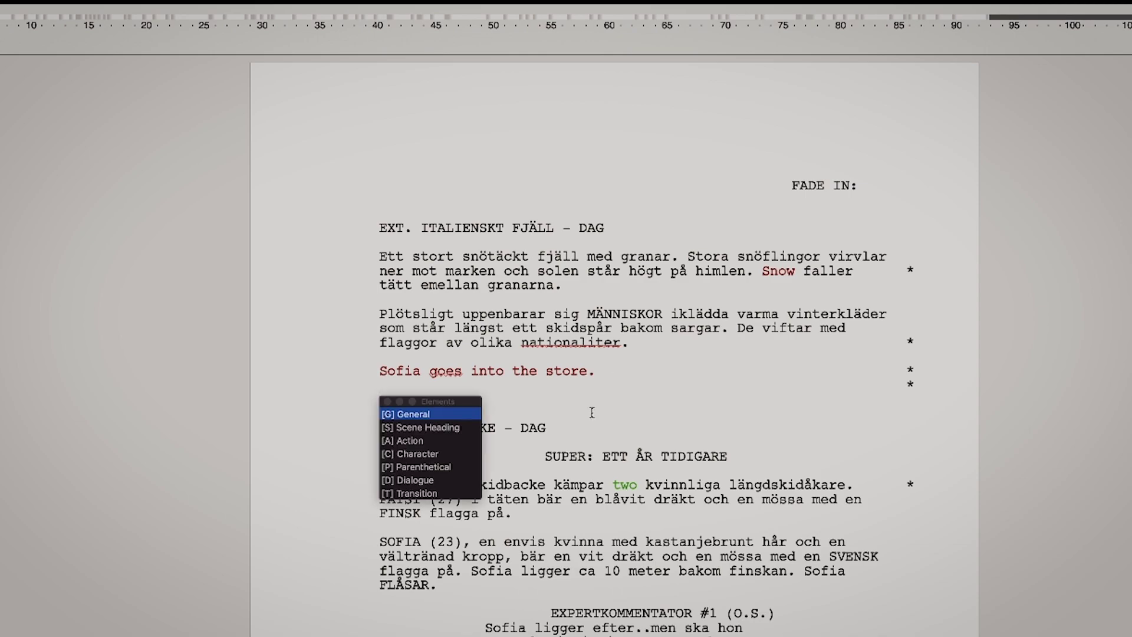
click(417, 415)
key(Return)
key(Down)
key(Return)
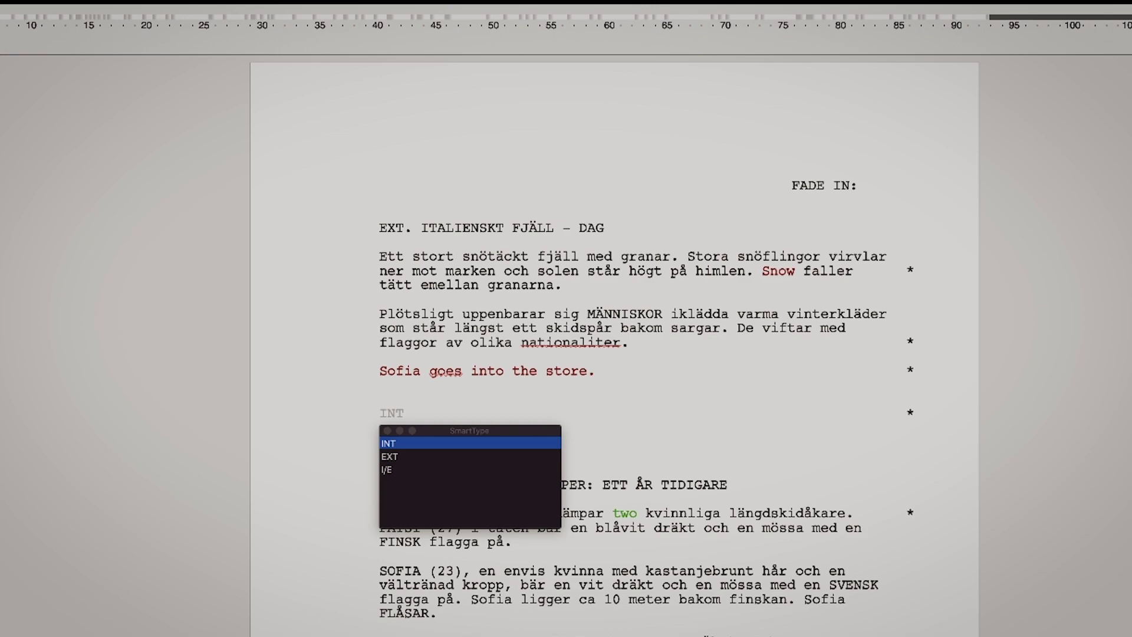
text(INT.)
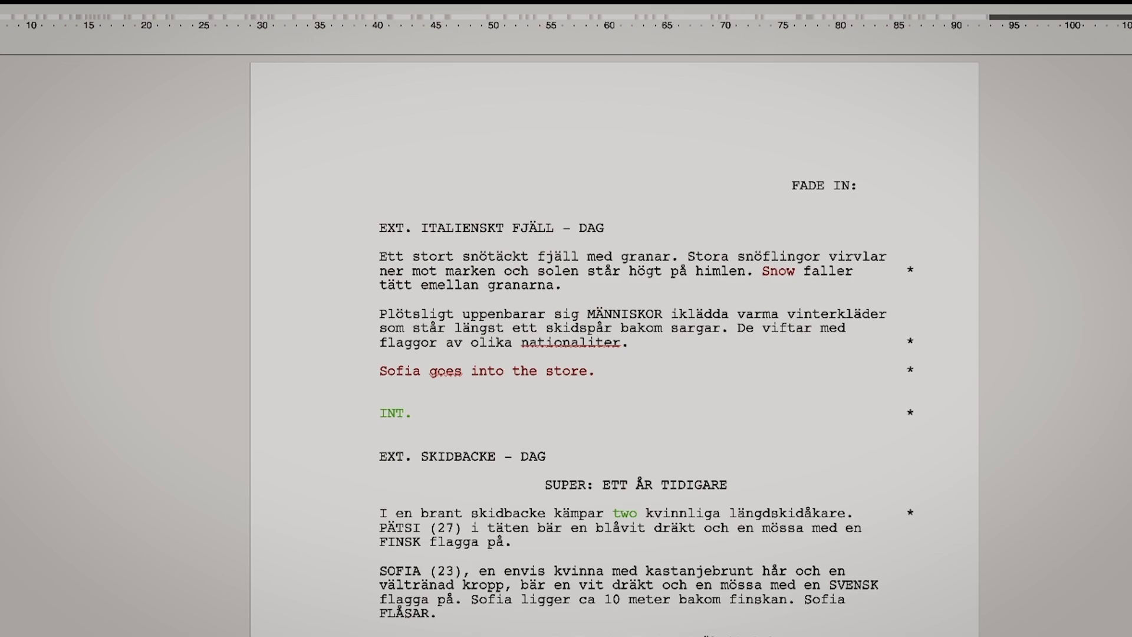
text(HOUSE - NIGHT)
drag(376, 372, 463, 373)
click(375, 372)
drag(375, 372, 580, 372)
drag(366, 412, 566, 412)
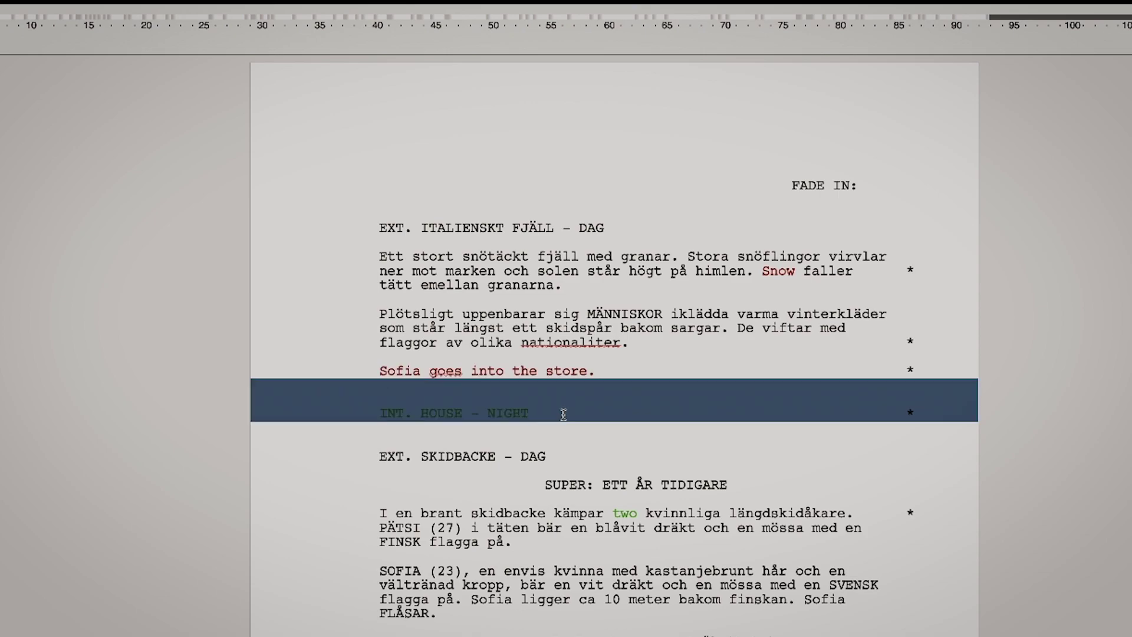
click(658, 455)
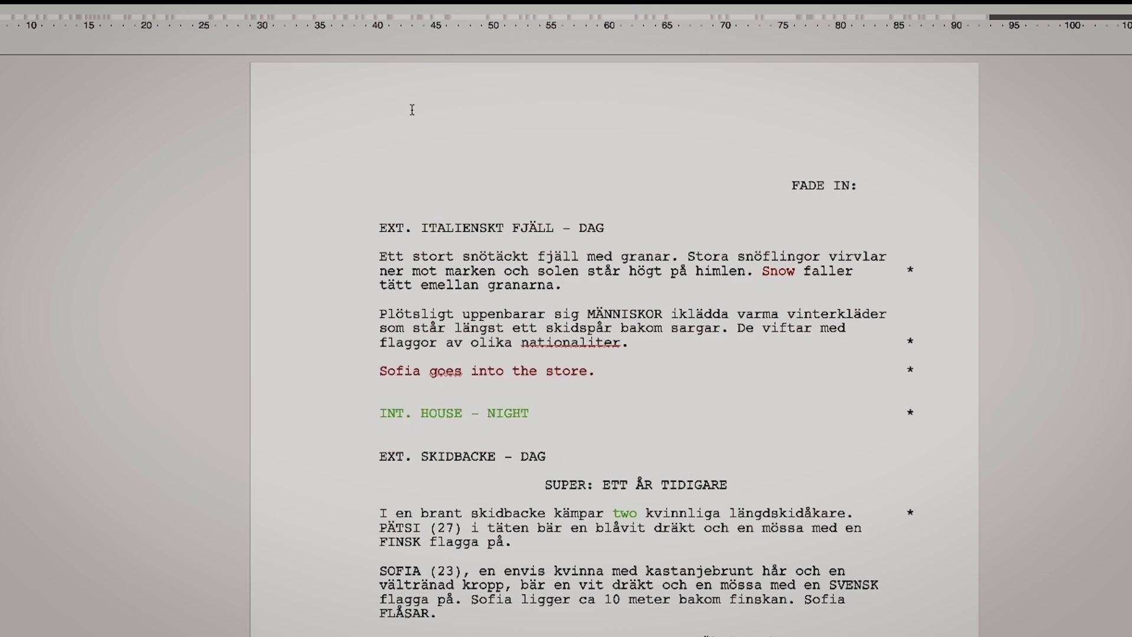
- Open the revision settings and start editing the revision mark of the Red Rev. (06/29/90) set
mouse_move(141, 6)
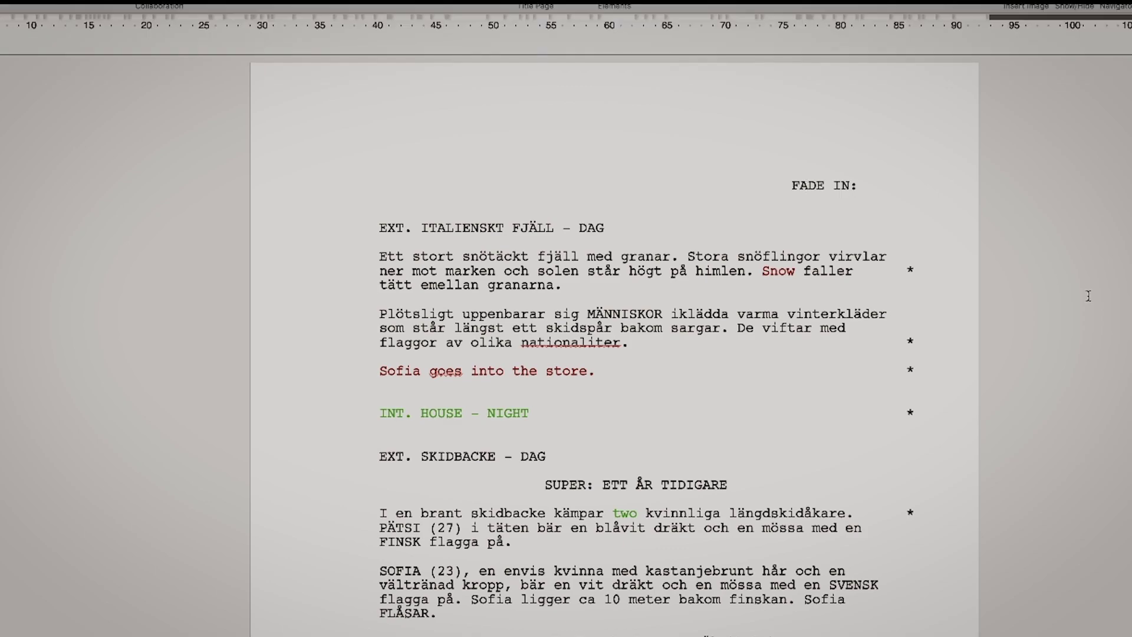
click(141, 11)
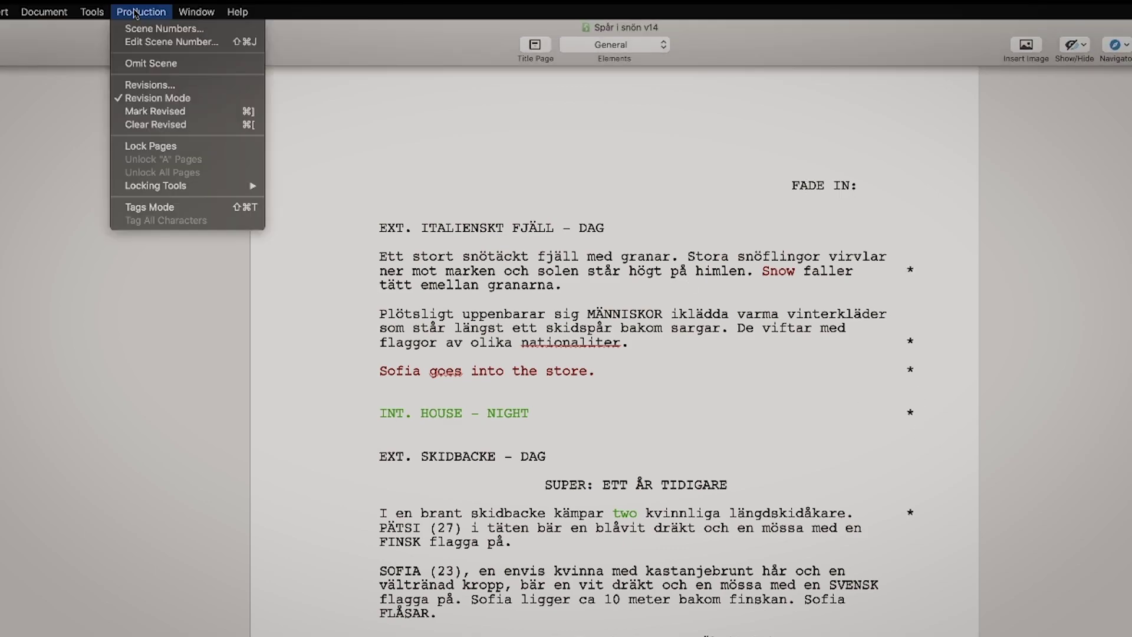
click(175, 89)
click(678, 198)
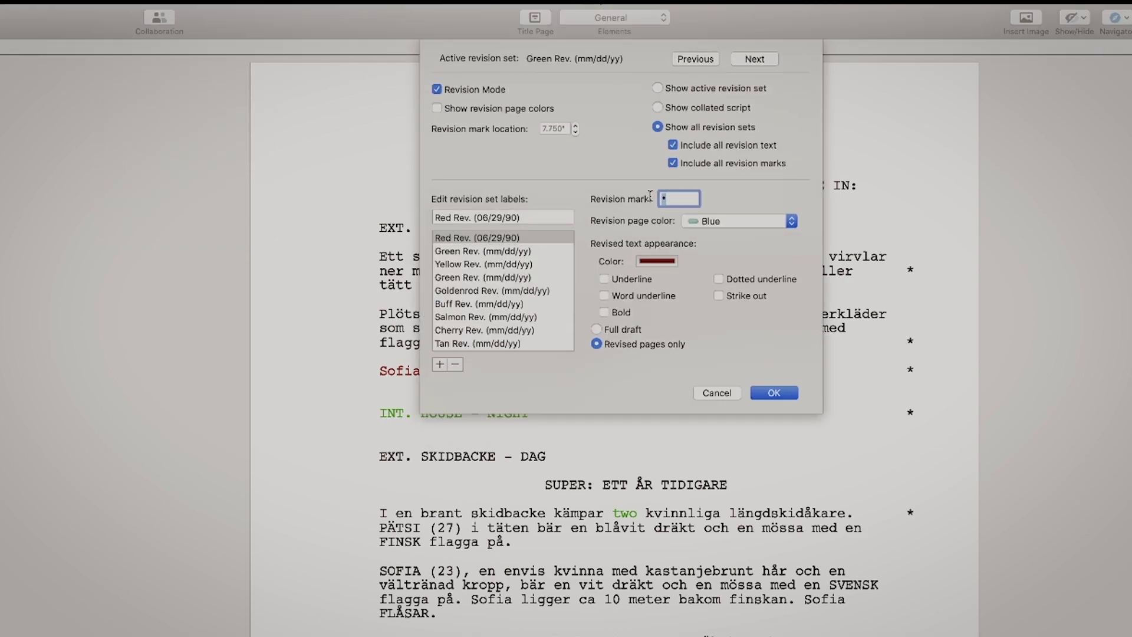